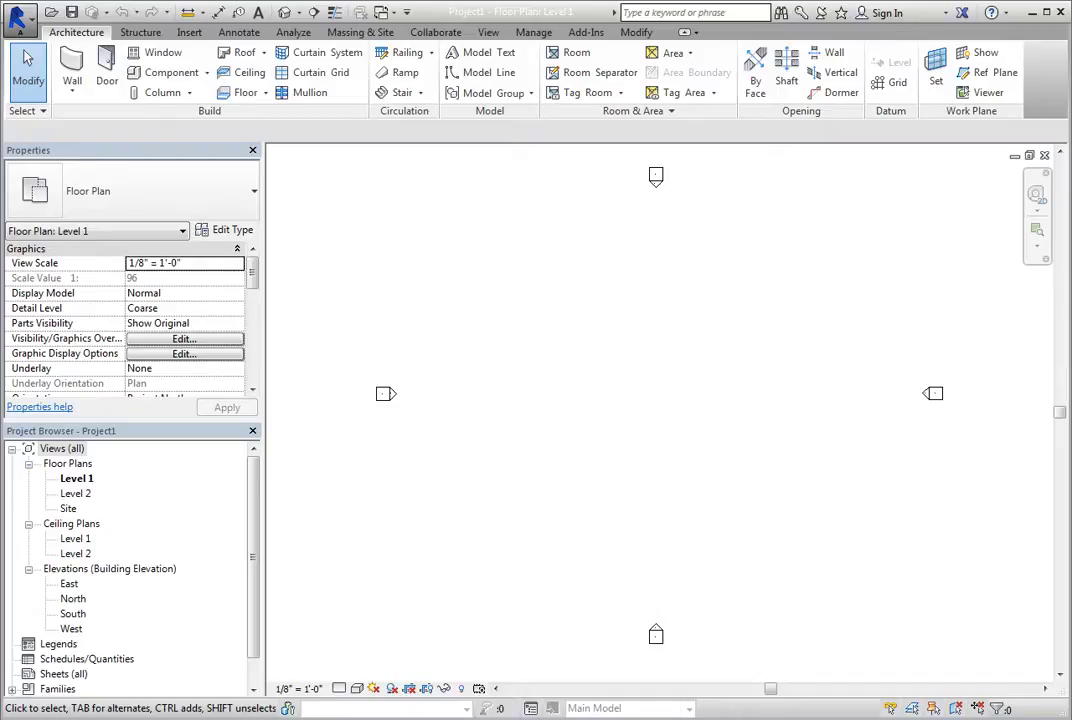
Start an image import and select PlanSketch.jpg from folder 32
{"action": "left_click", "coordinate": [189, 31]}
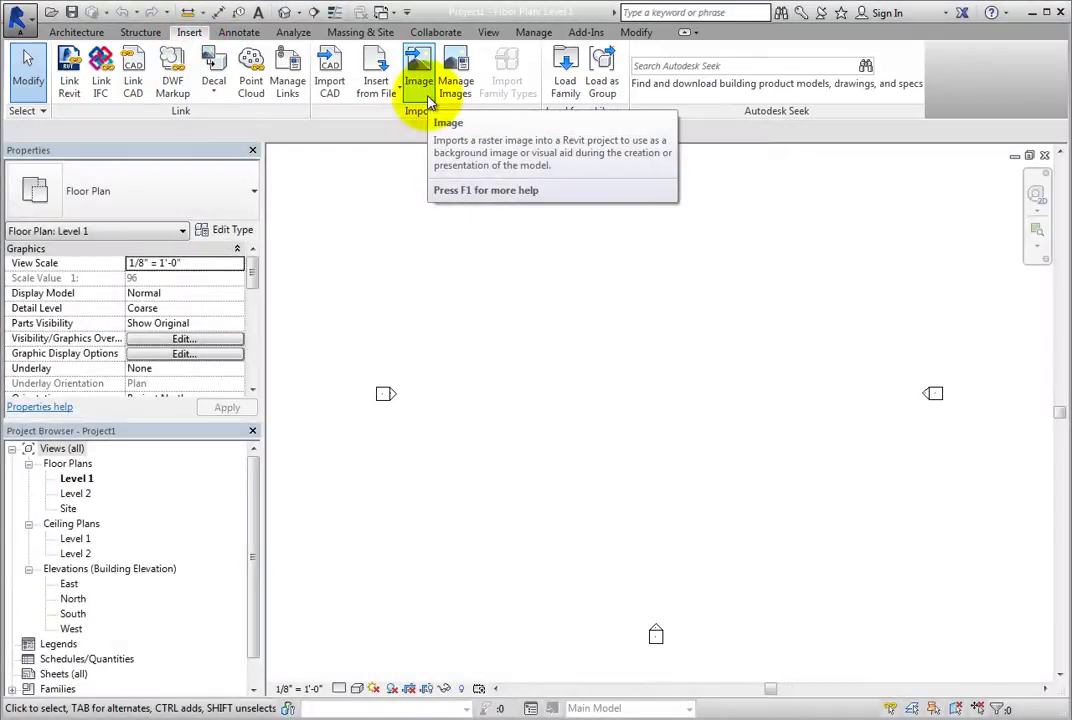
{"action": "left_click", "coordinate": [424, 96]}
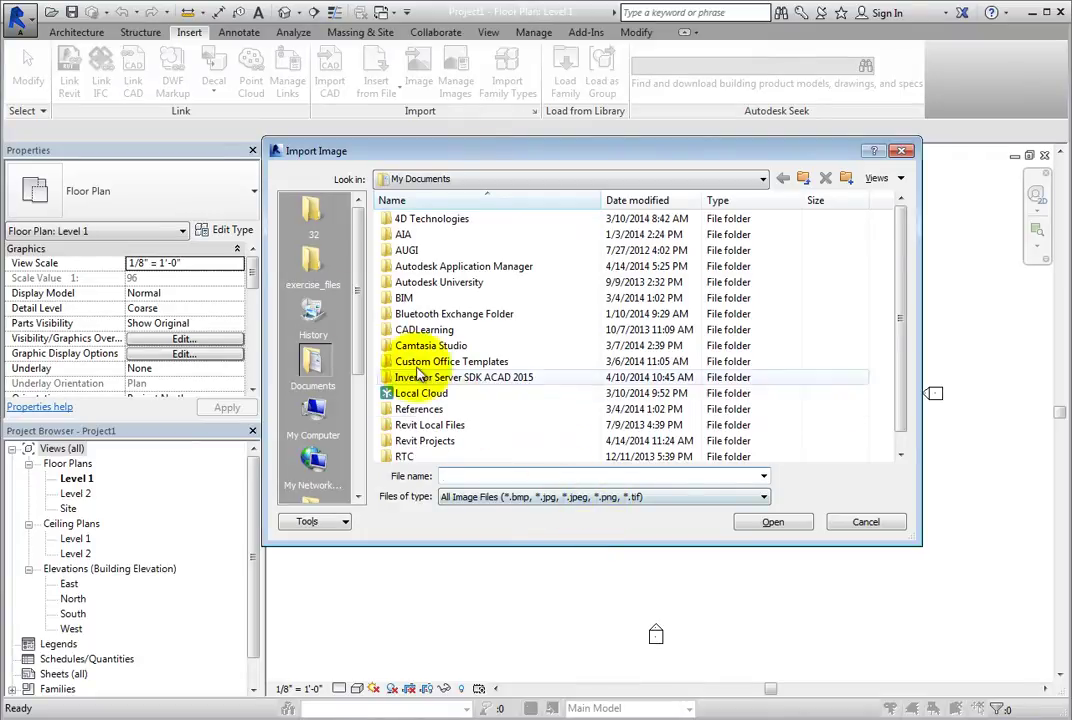
{"action": "left_click", "coordinate": [312, 218]}
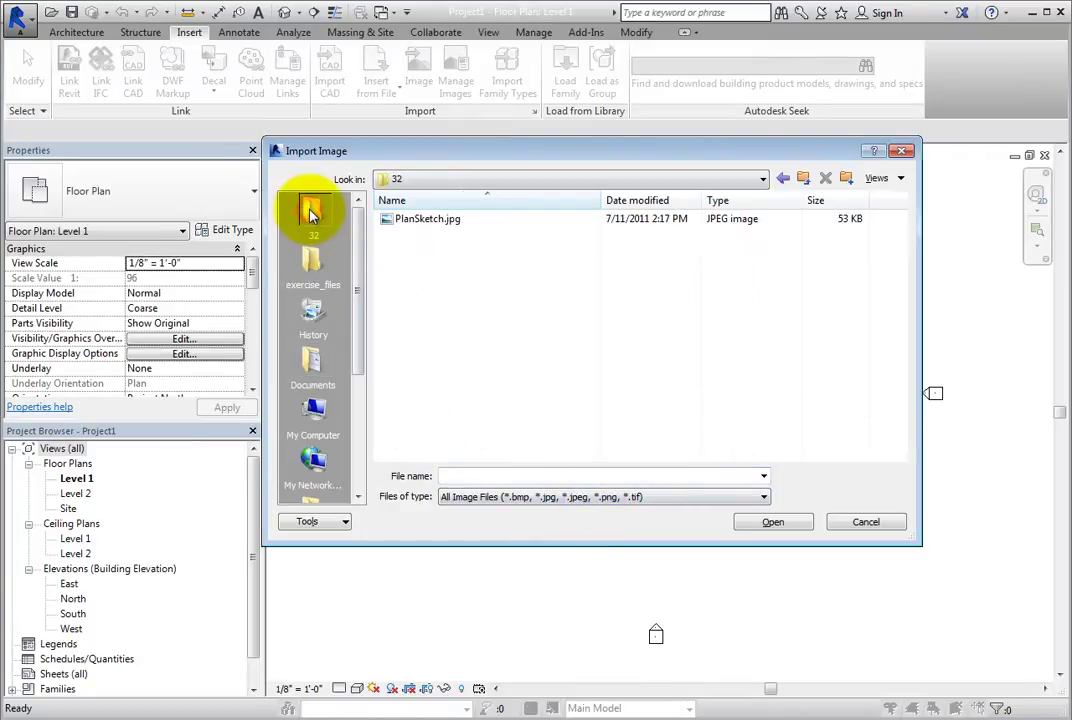
{"action": "left_click", "coordinate": [726, 499]}
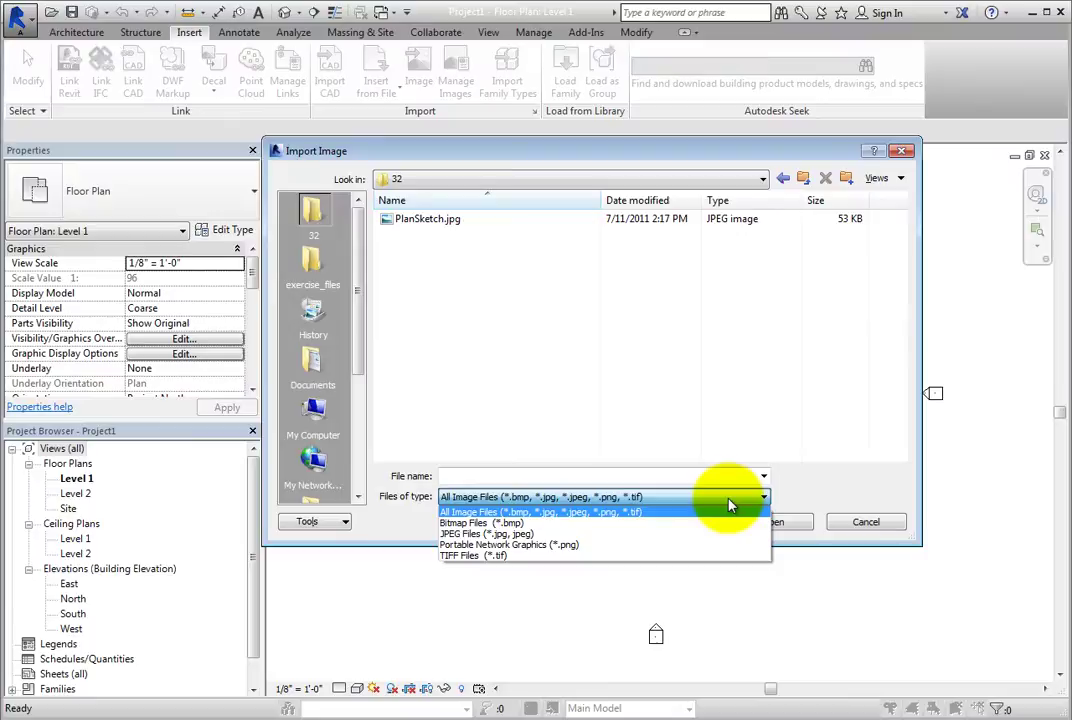
{"action": "left_click", "coordinate": [727, 498]}
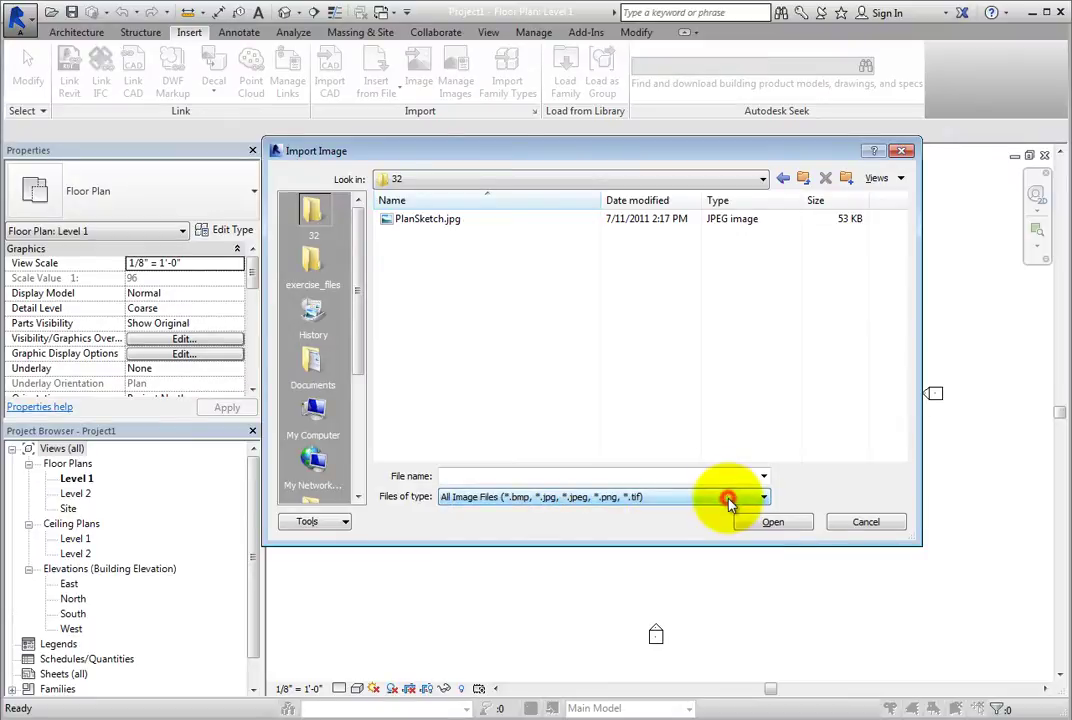
{"action": "left_click", "coordinate": [447, 219]}
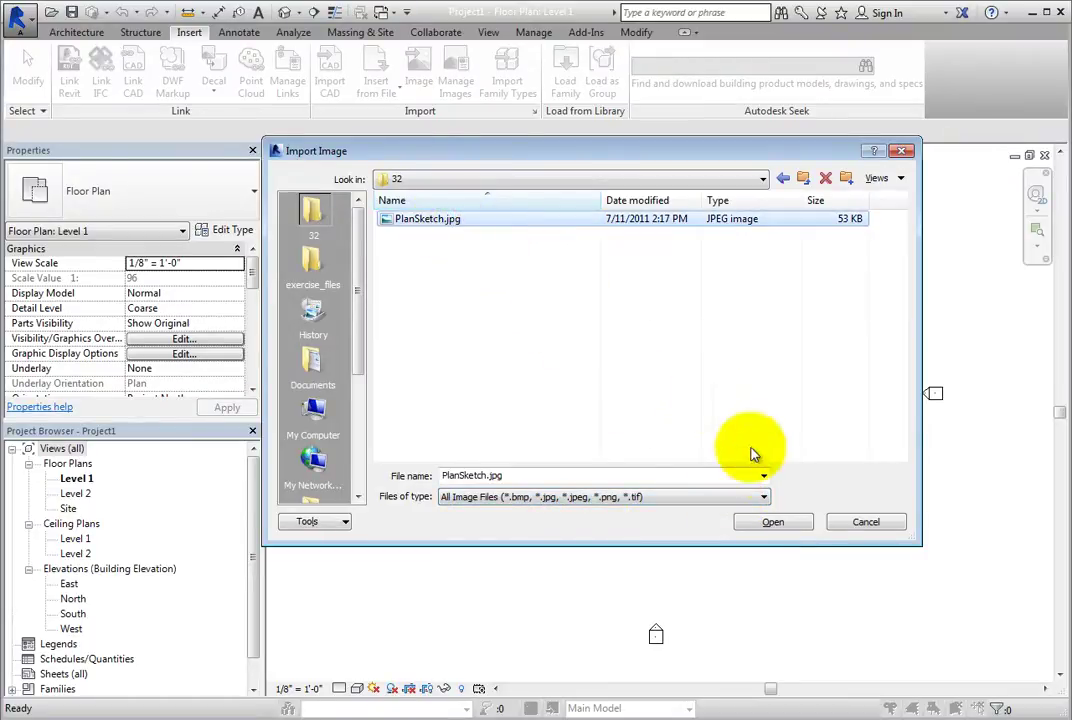
Place PlanSketch.jpg in the Level 1 plan and recentre the view on it
{"action": "left_click", "coordinate": [775, 522]}
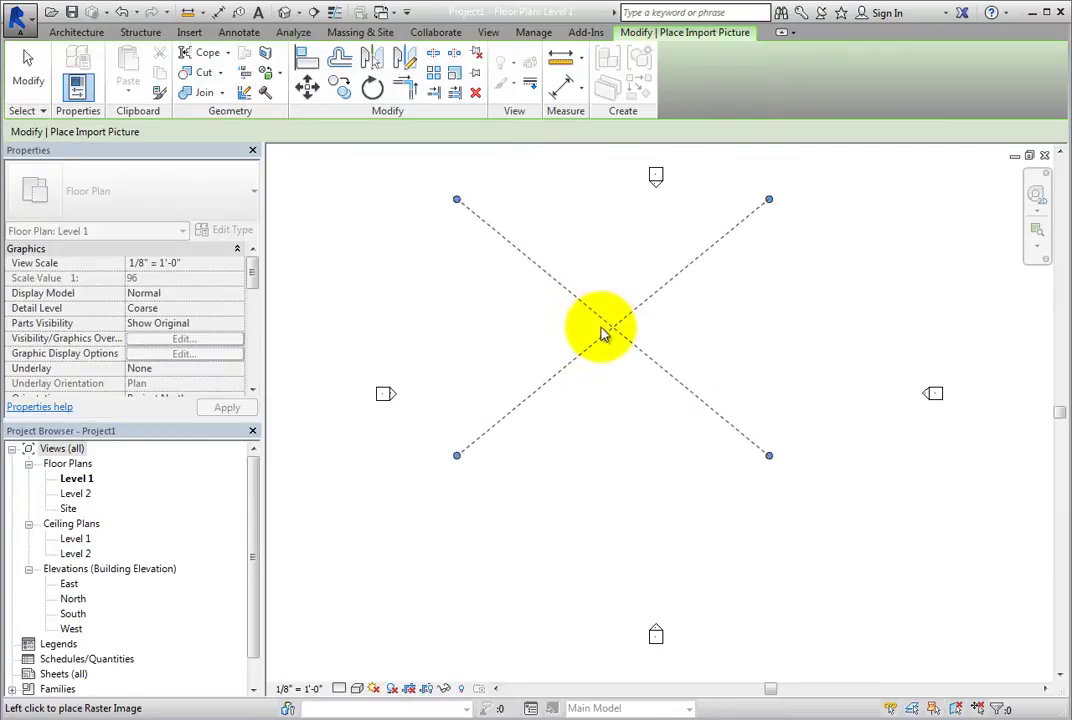
{"action": "left_click", "coordinate": [665, 400]}
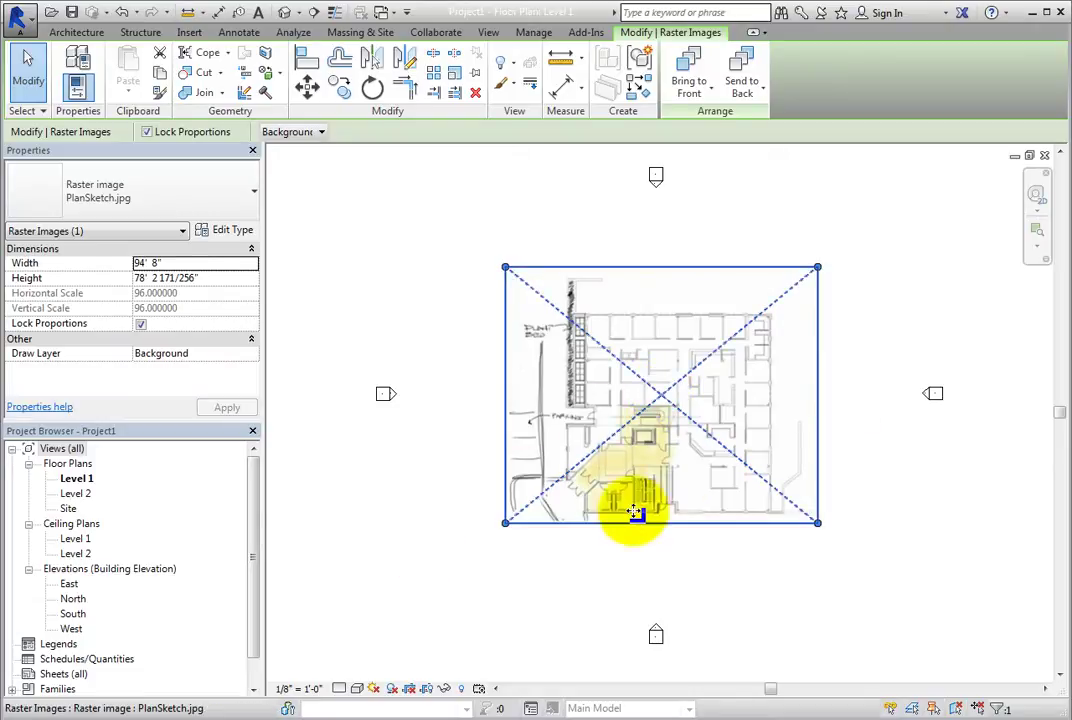
{"action": "scroll", "coordinate": [678, 431], "scroll_direction": "up", "scroll_amount": 3}
{"action": "mouse_move", "coordinate": [679, 431]}
{"action": "middle_mouse_down"}
{"action": "mouse_move", "coordinate": [645, 440]}
{"action": "mouse_move", "coordinate": [649, 457]}
{"action": "middle_mouse_up"}
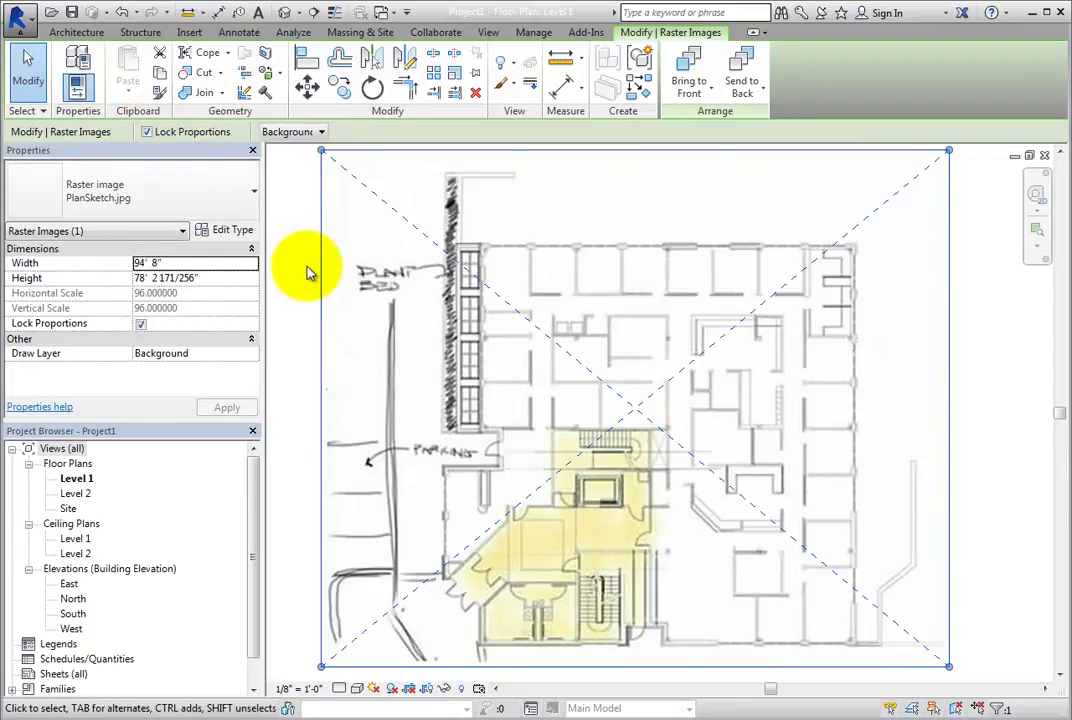
Unlock the image's proportions and stretch it to about 156' 6" wide by 70' high
{"action": "scroll", "coordinate": [309, 272], "scroll_direction": "down", "scroll_amount": 5}
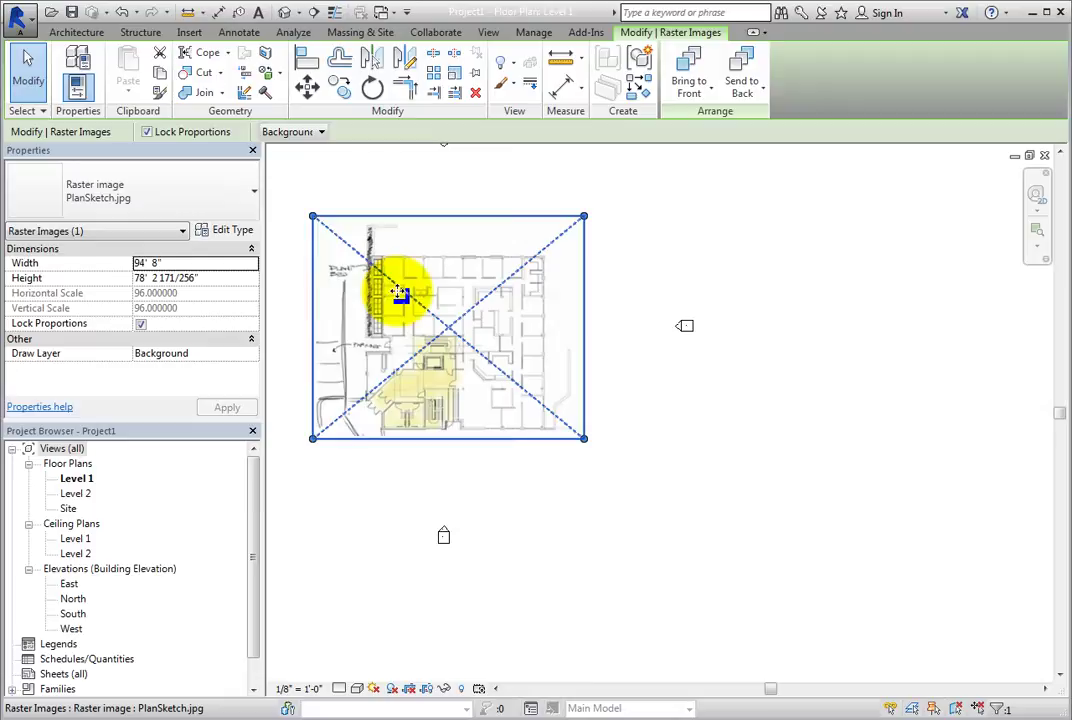
{"action": "middle_click_drag", "start_coordinate": [402, 297], "coordinate": [481, 497]}
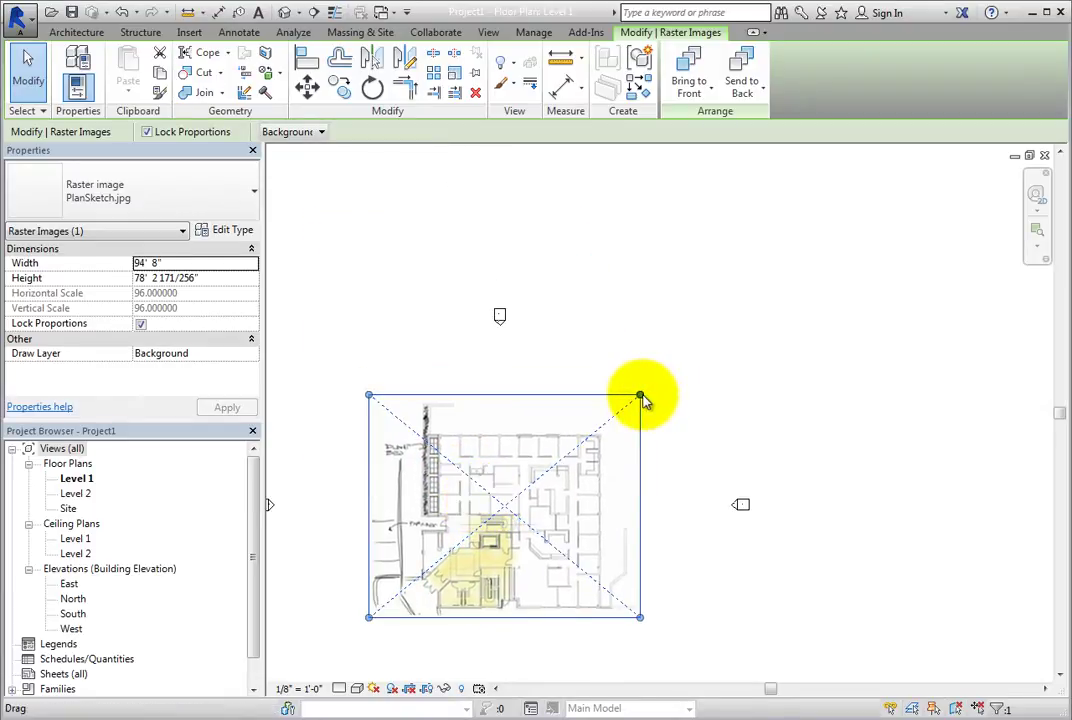
{"action": "left_click_drag", "start_coordinate": [641, 397], "coordinate": [787, 325]}
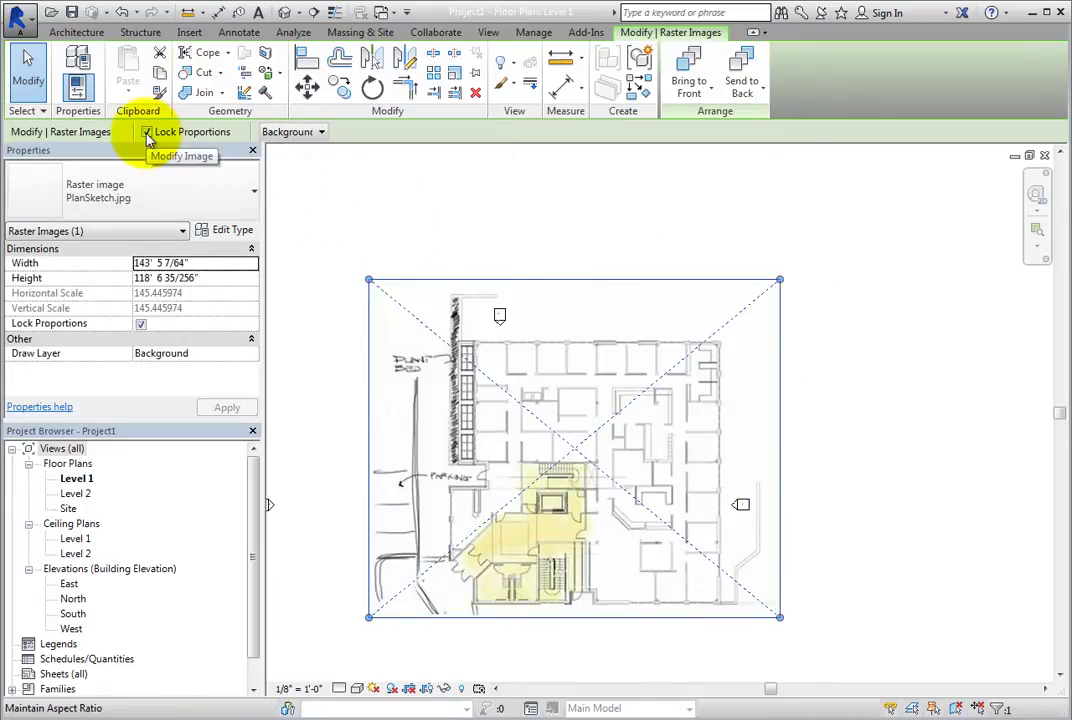
{"action": "left_click", "coordinate": [141, 326]}
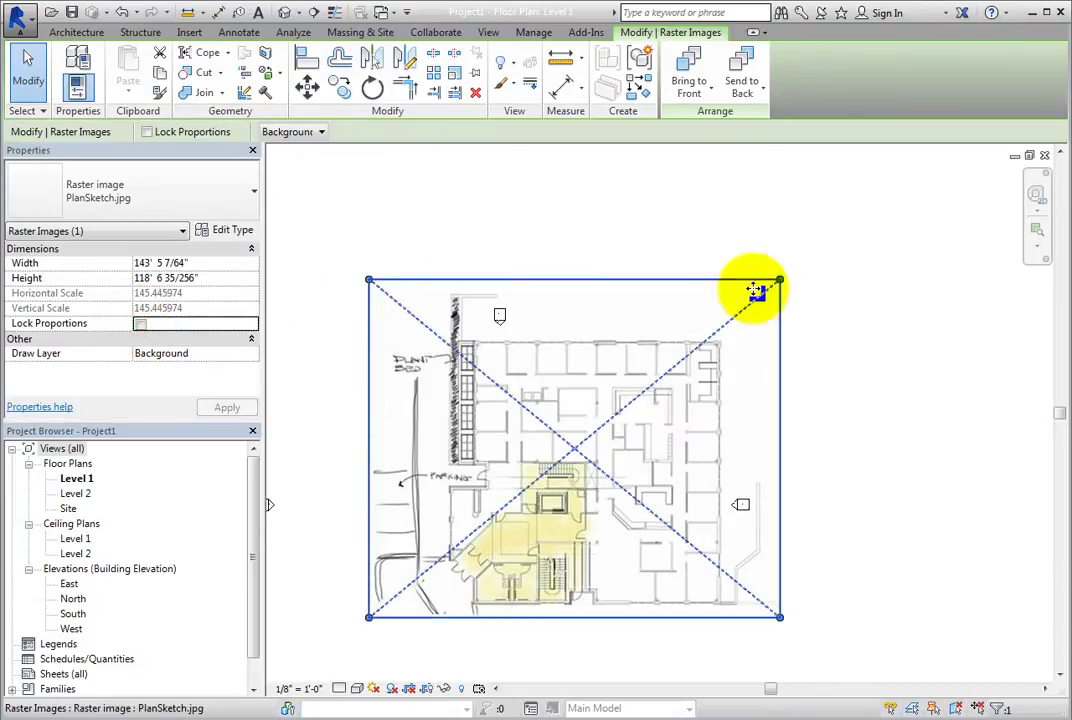
{"action": "mouse_move", "coordinate": [780, 282]}
{"action": "left_mouse_down"}
{"action": "mouse_move", "coordinate": [790, 371]}
{"action": "mouse_move", "coordinate": [689, 462]}
{"action": "mouse_move", "coordinate": [530, 447]}
{"action": "mouse_move", "coordinate": [476, 353]}
{"action": "mouse_move", "coordinate": [652, 353]}
{"action": "mouse_move", "coordinate": [780, 426]}
{"action": "mouse_move", "coordinate": [866, 502]}
{"action": "mouse_move", "coordinate": [692, 438]}
{"action": "mouse_move", "coordinate": [493, 408]}
{"action": "mouse_move", "coordinate": [819, 423]}
{"action": "left_mouse_up"}
{"action": "middle_click_drag", "start_coordinate": [616, 650], "coordinate": [690, 592]}
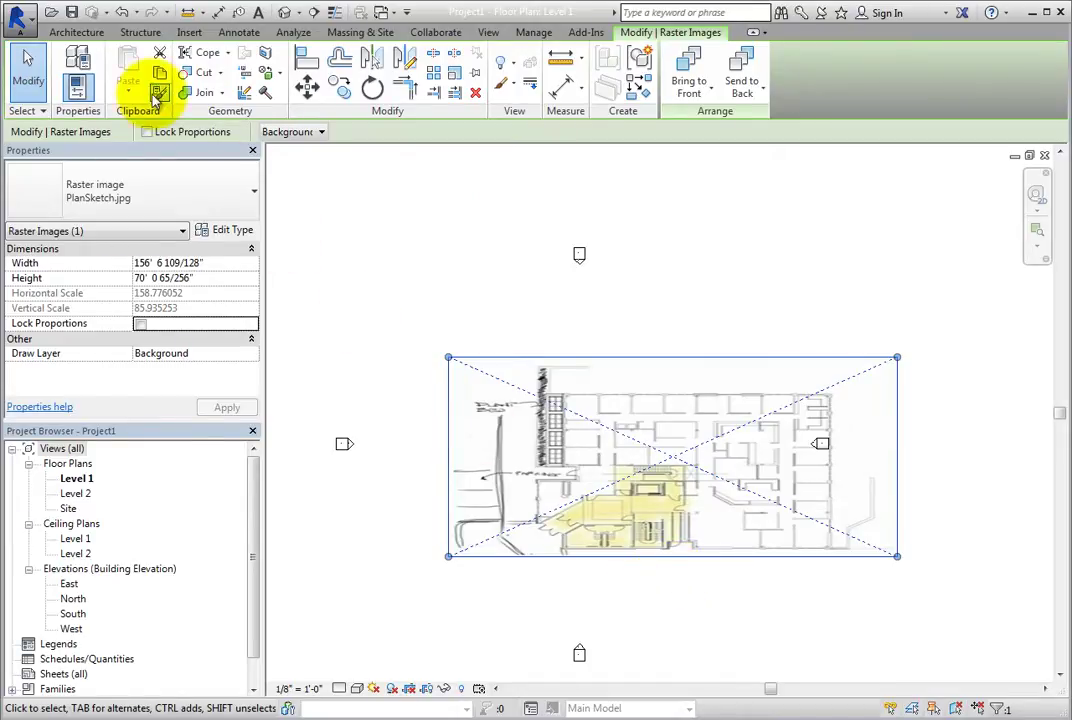
Undo the resizes, redoing once to restore the image at its original 94' 8" width
{"action": "left_click", "coordinate": [121, 12]}
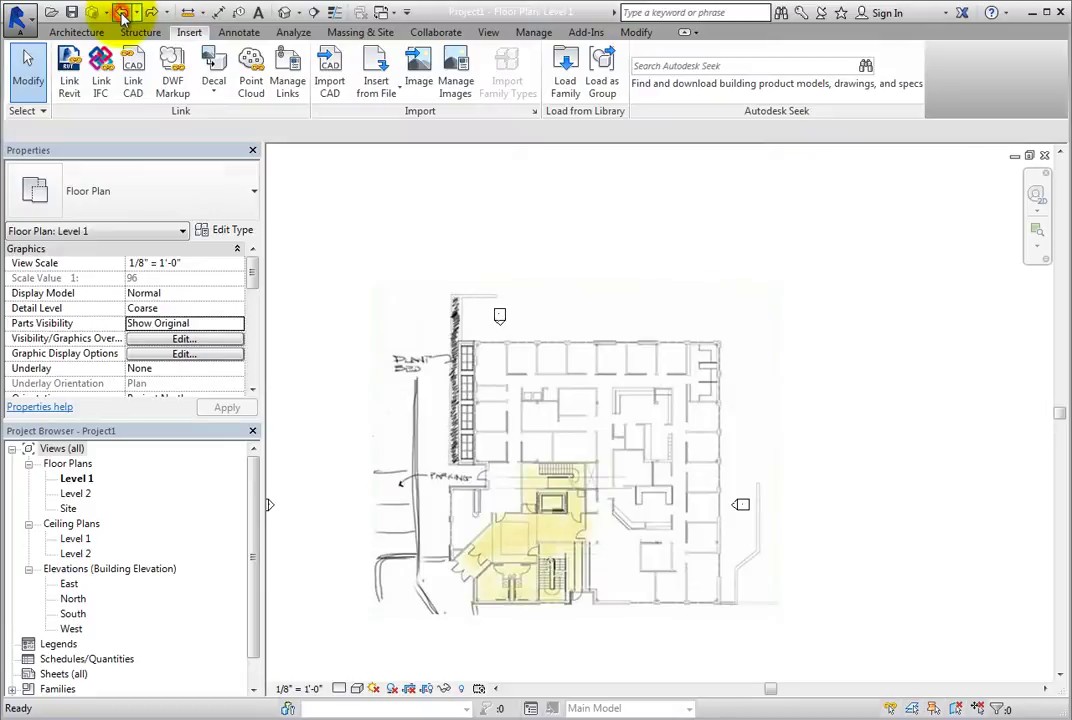
{"action": "left_click", "coordinate": [121, 12]}
{"action": "left_click", "coordinate": [121, 12]}
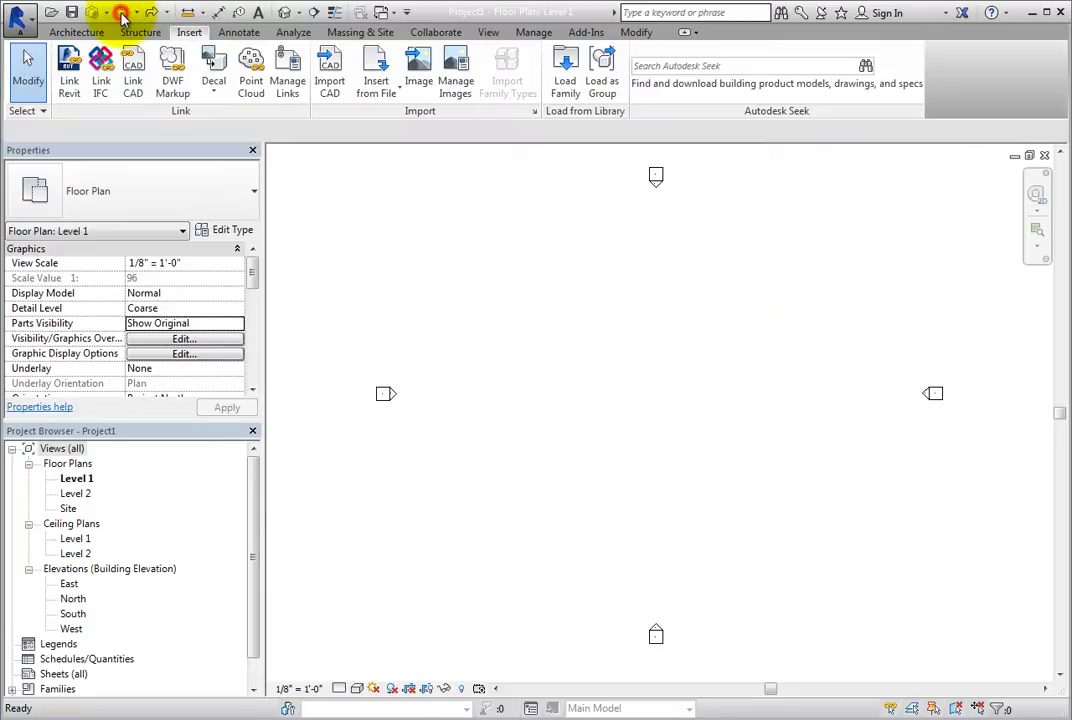
{"action": "left_click", "coordinate": [150, 12]}
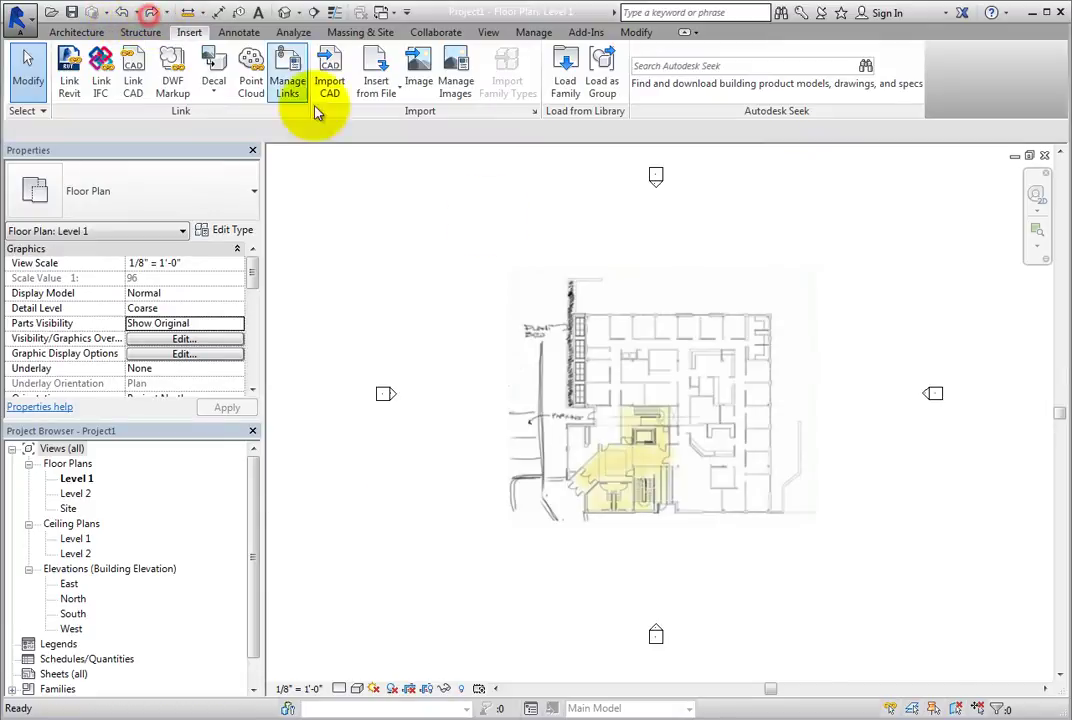
Select the image and confirm its size of 94' 8" by 78' 2 171/256"
{"action": "left_click", "coordinate": [687, 371]}
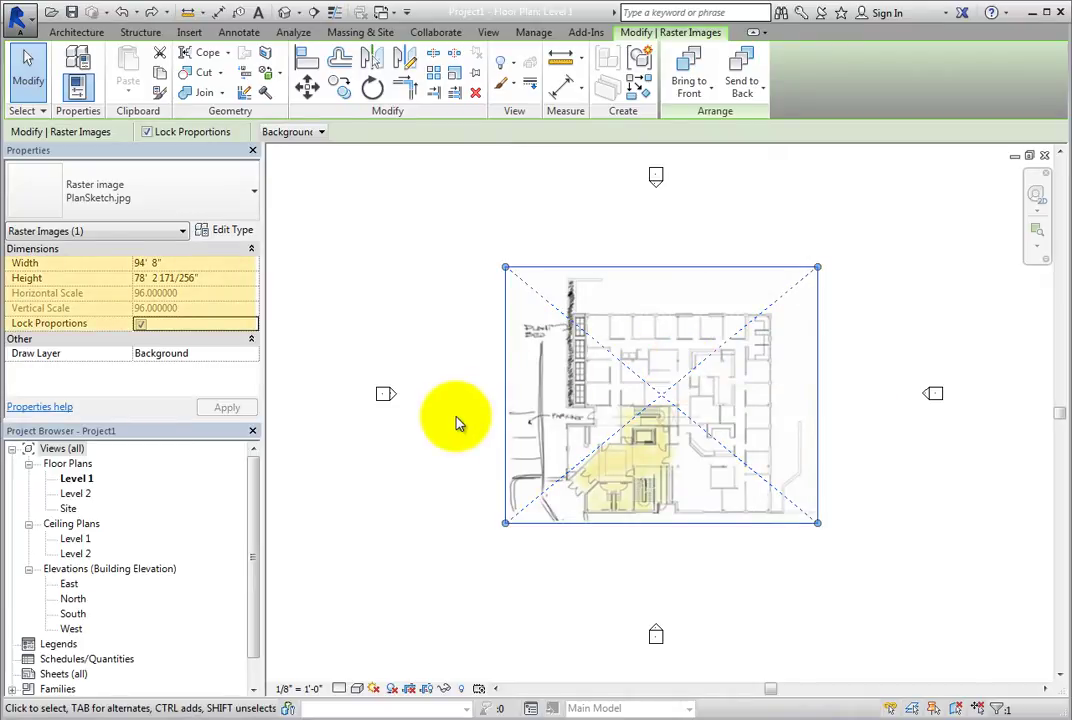
{"action": "left_click", "coordinate": [237, 262]}
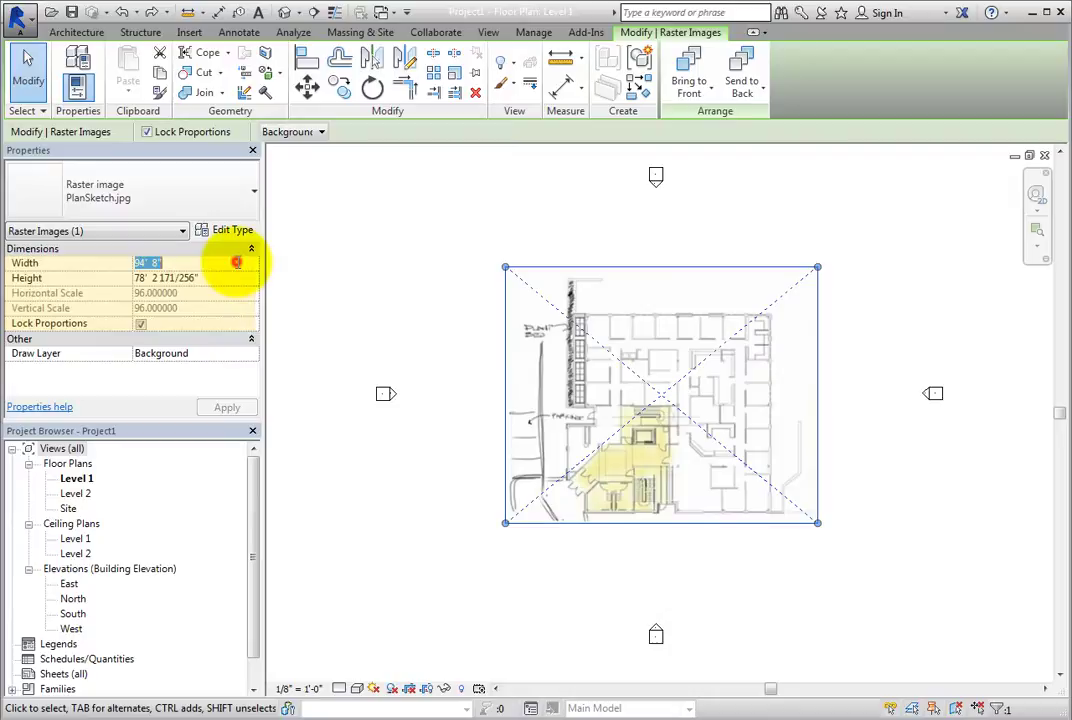
{"action": "left_click", "coordinate": [232, 277]}
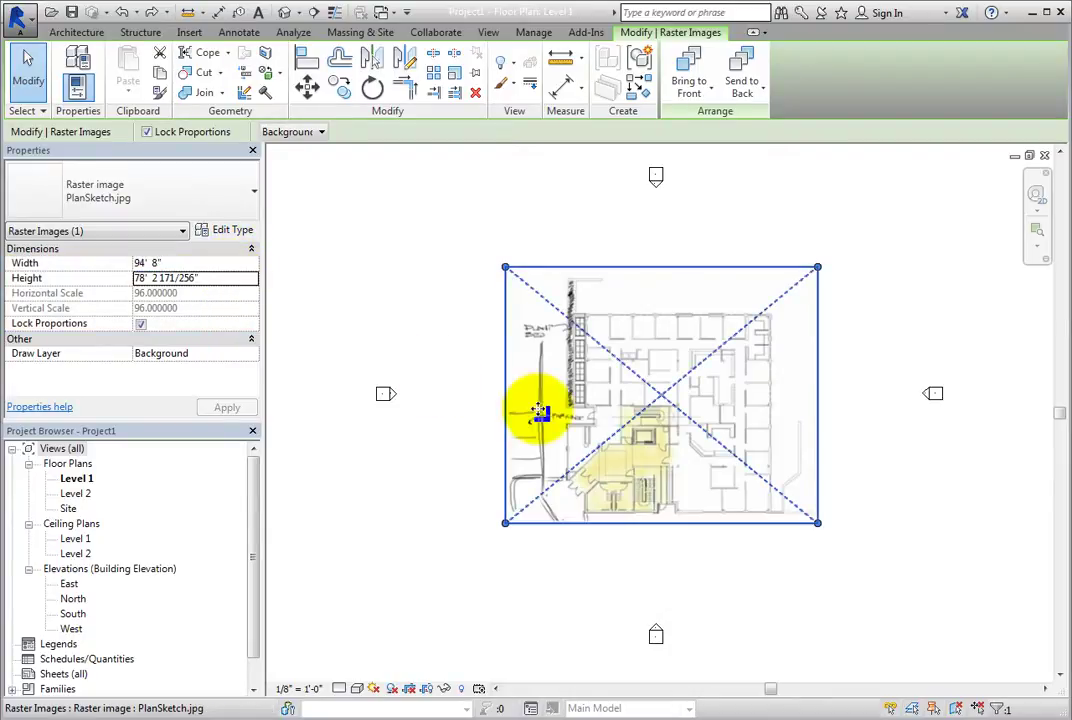
{"action": "scroll", "coordinate": [647, 396], "scroll_direction": "up", "scroll_amount": 4}
{"action": "middle_click_drag", "start_coordinate": [650, 399], "coordinate": [627, 431]}
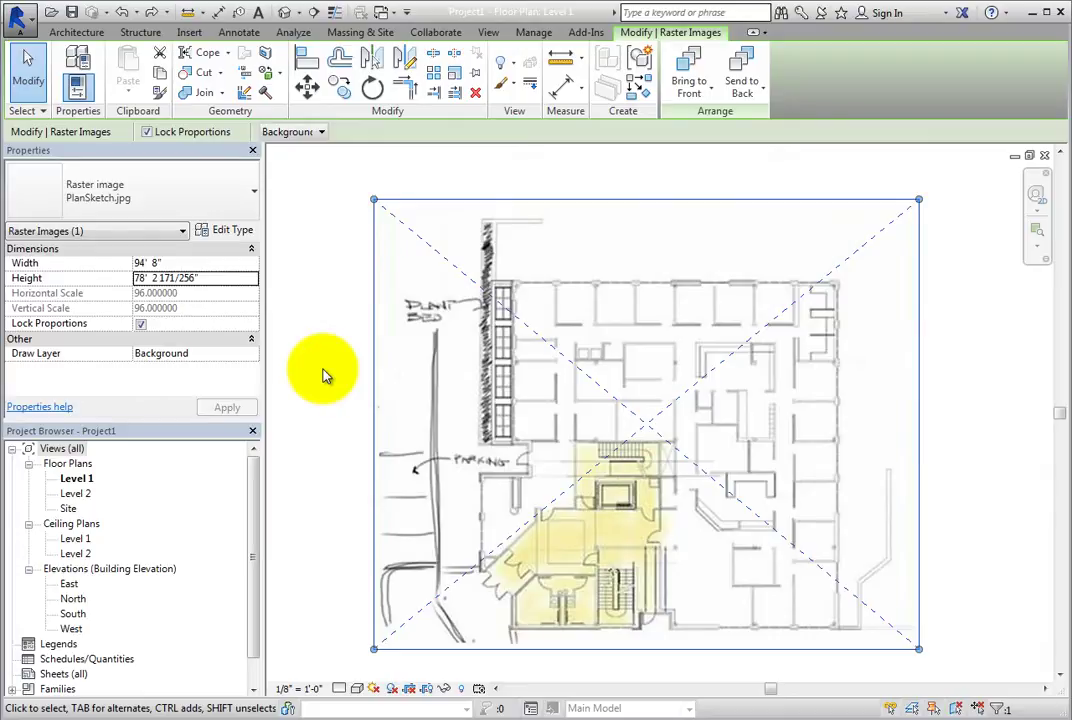
Measure the top-left wall on the sketch, about 10' 4 209/256", then reselect the image
{"action": "scroll", "coordinate": [514, 231], "scroll_direction": "up", "scroll_amount": 4}
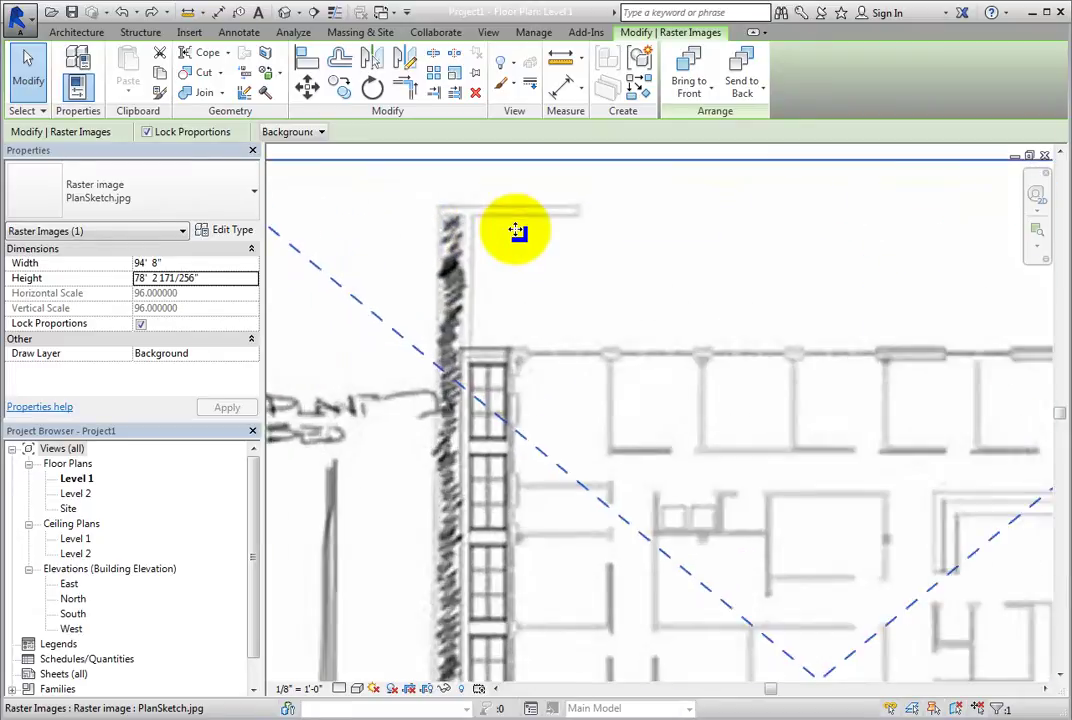
{"action": "scroll", "coordinate": [514, 231], "scroll_direction": "up", "scroll_amount": 3}
{"action": "middle_click_drag", "start_coordinate": [514, 220], "coordinate": [655, 549]}
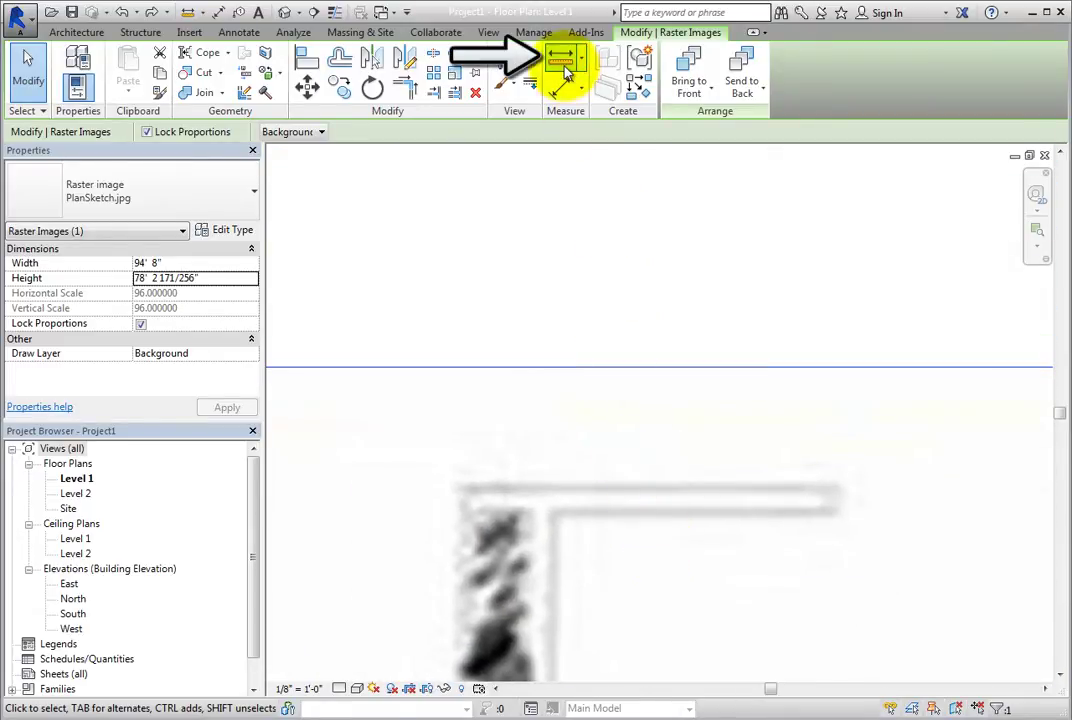
{"action": "key", "text": "Escape"}
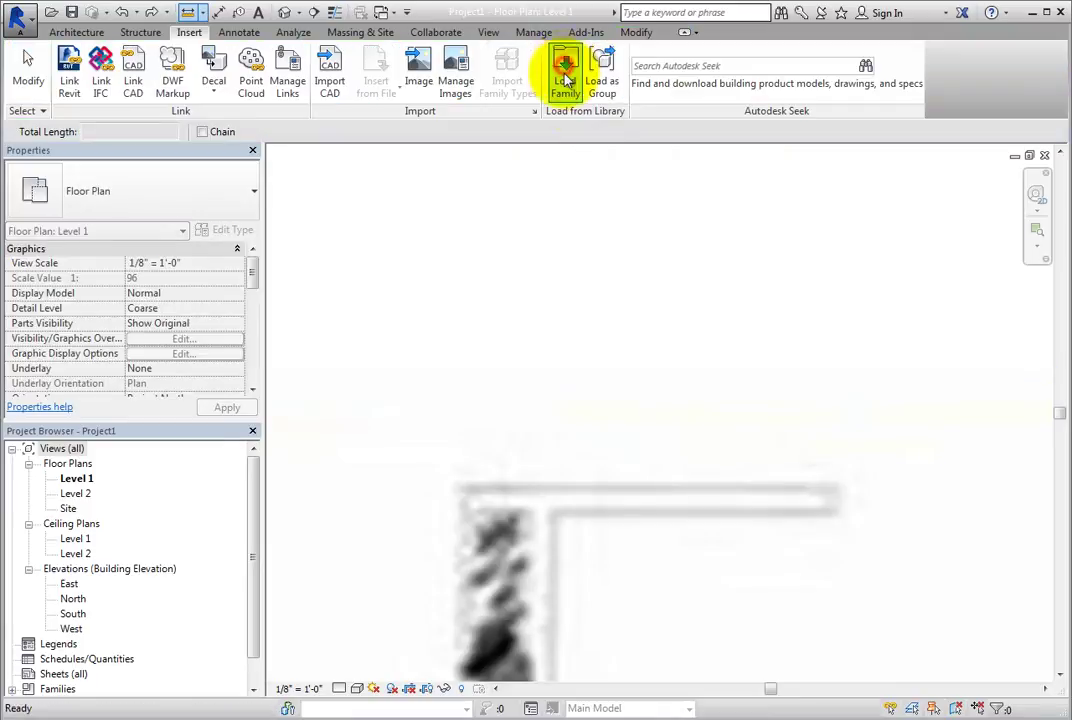
{"action": "scroll", "coordinate": [640, 565], "scroll_direction": "up", "scroll_amount": 3}
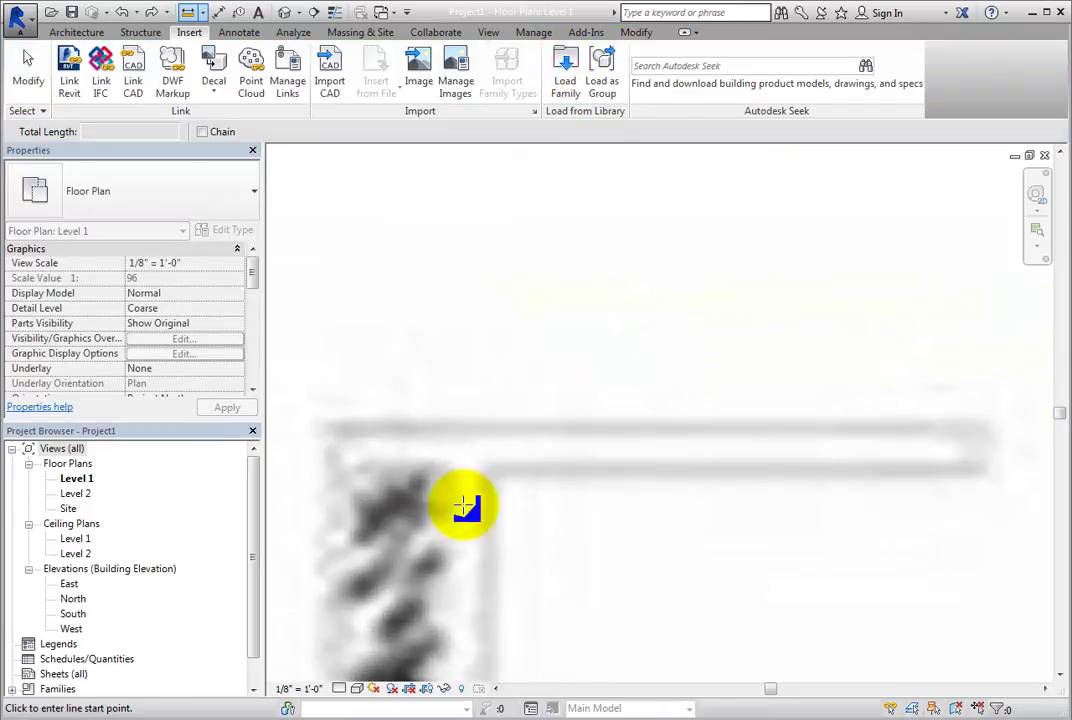
{"action": "left_click", "coordinate": [335, 428]}
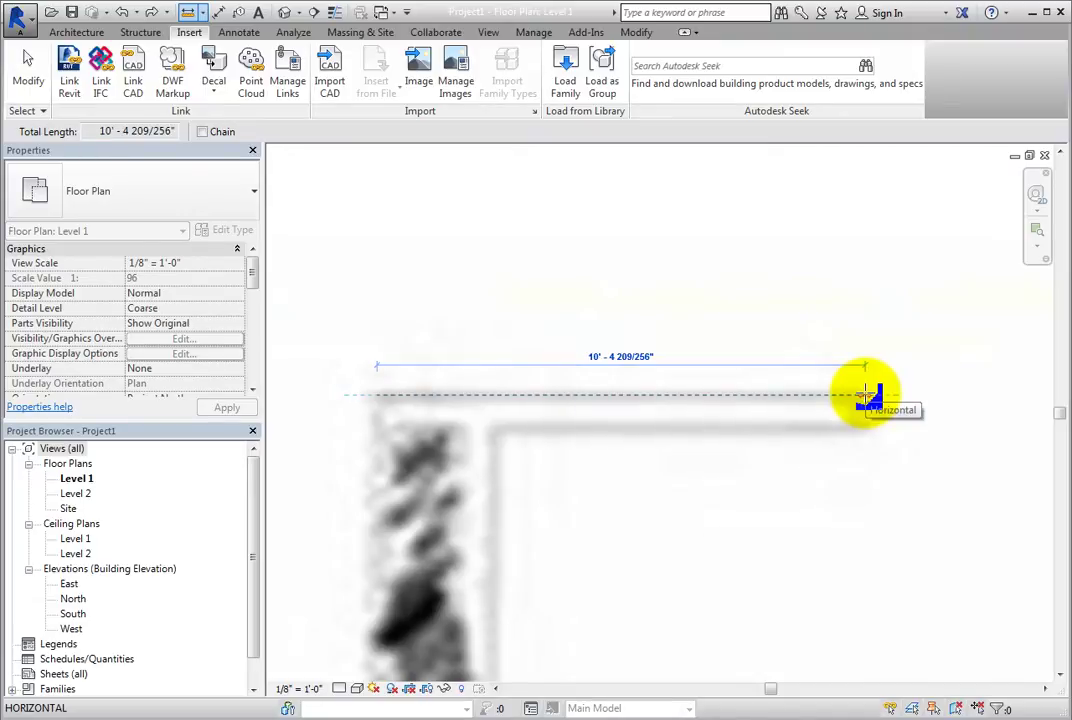
{"action": "left_click", "coordinate": [38, 80]}
{"action": "left_click", "coordinate": [495, 347]}
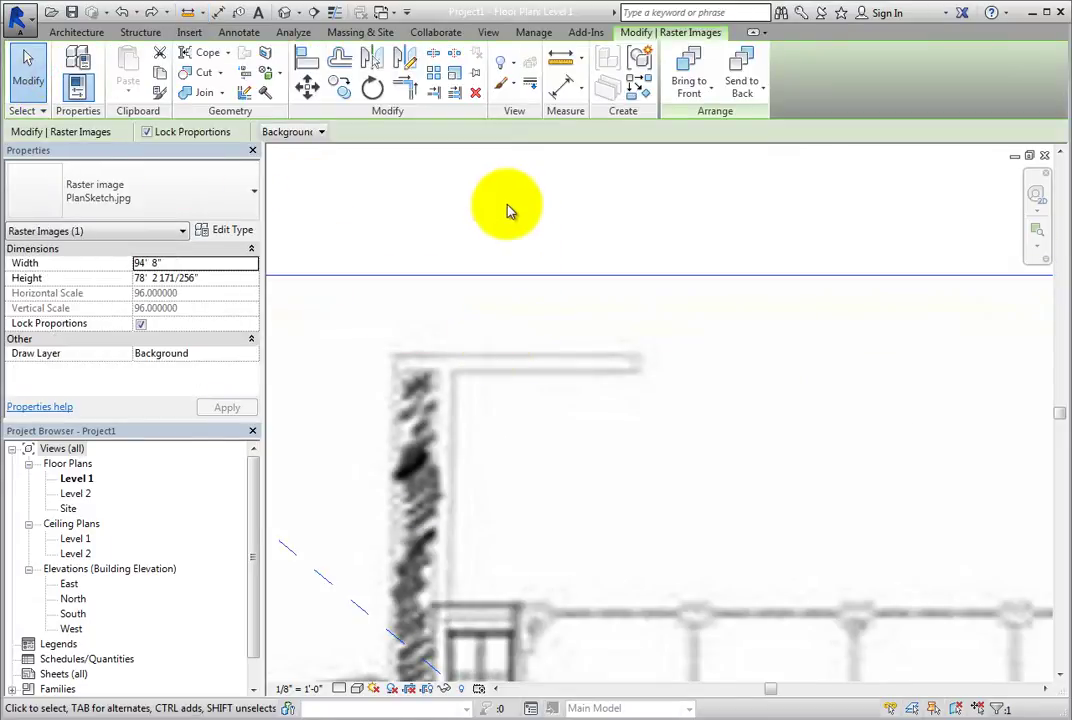
Scale the sketch image from the wall corner so the top wall measures 12'-0"
{"action": "left_click", "coordinate": [455, 78]}
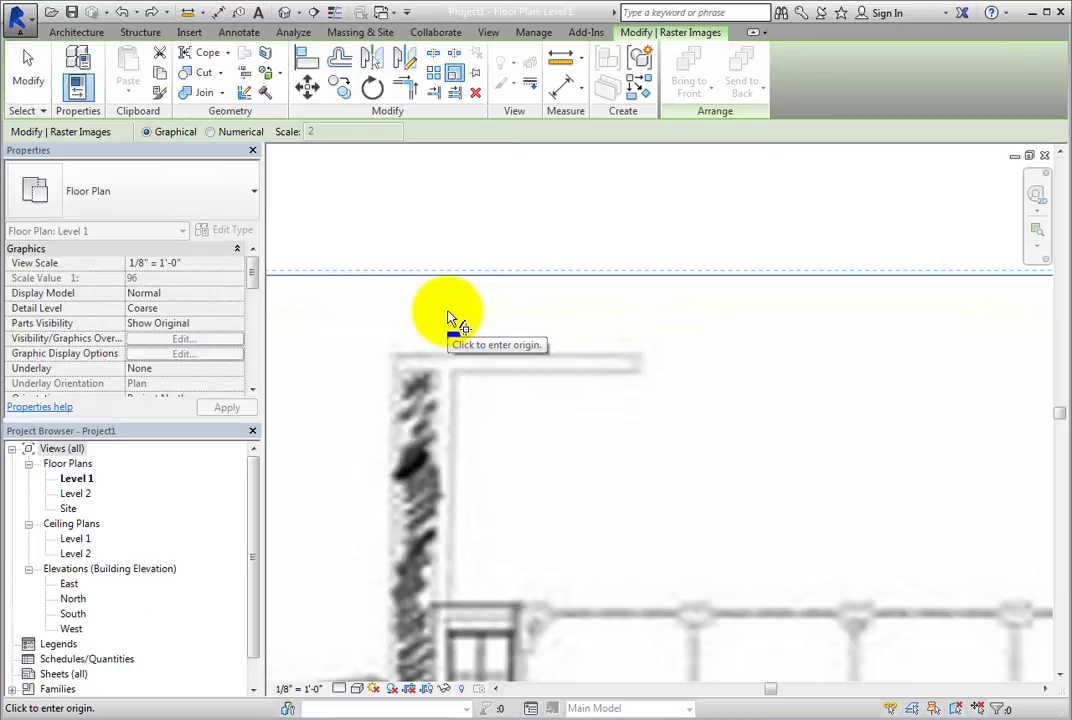
{"action": "left_click", "coordinate": [396, 358]}
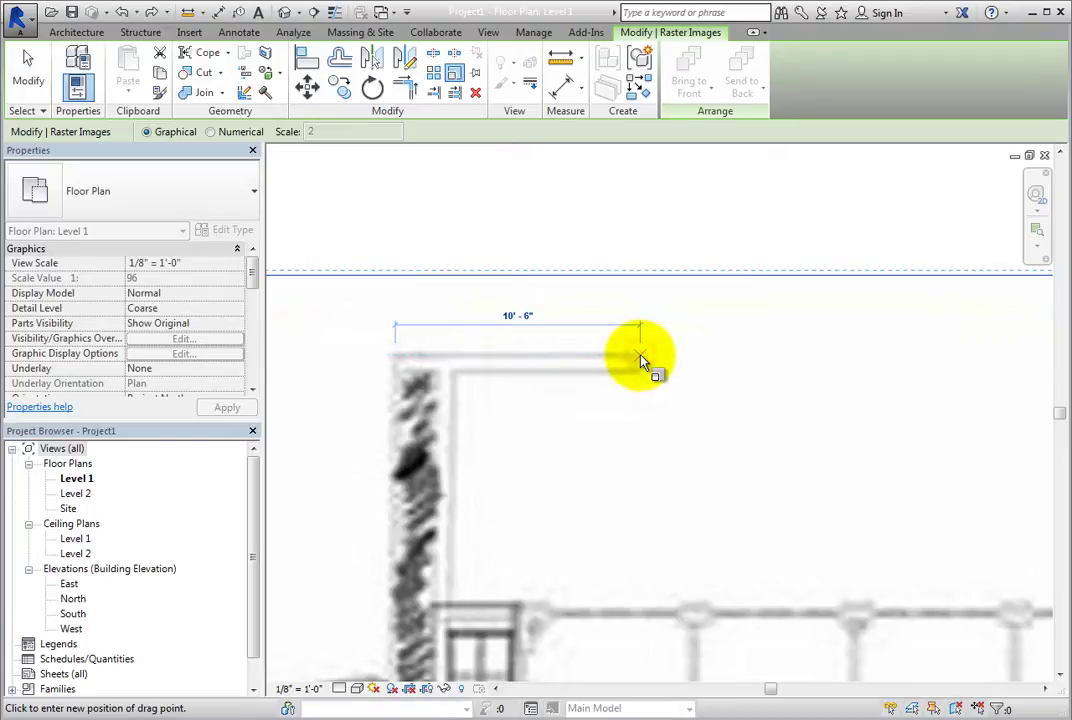
{"action": "scroll", "coordinate": [643, 360], "scroll_direction": "down", "scroll_amount": 3}
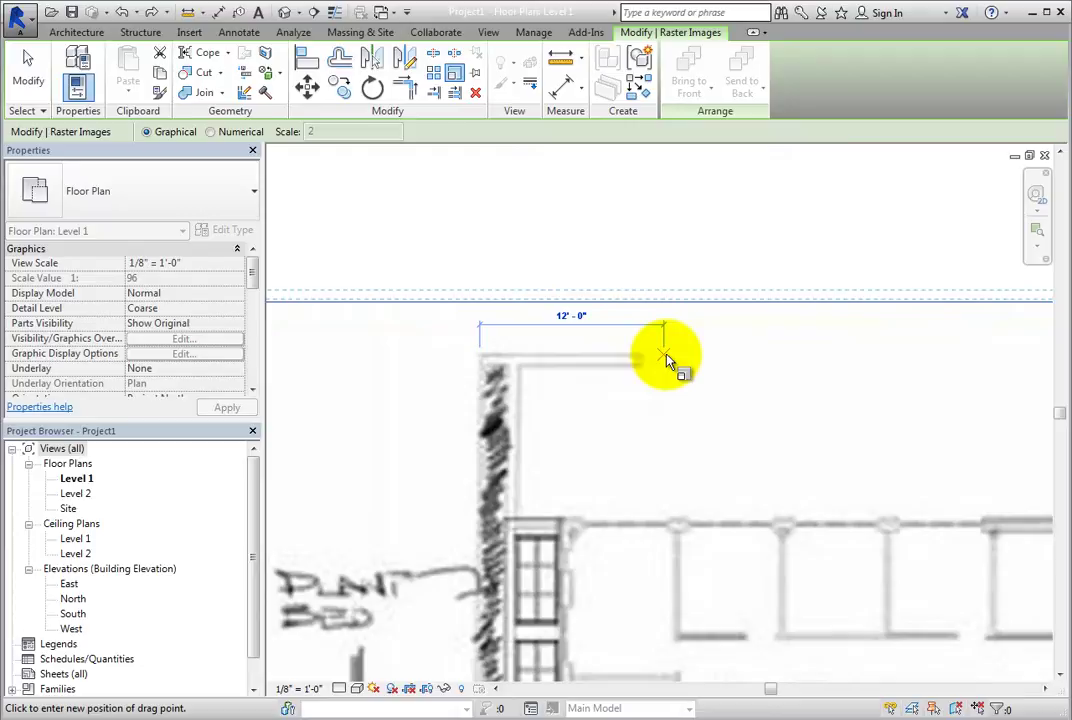
{"action": "left_click", "coordinate": [668, 360]}
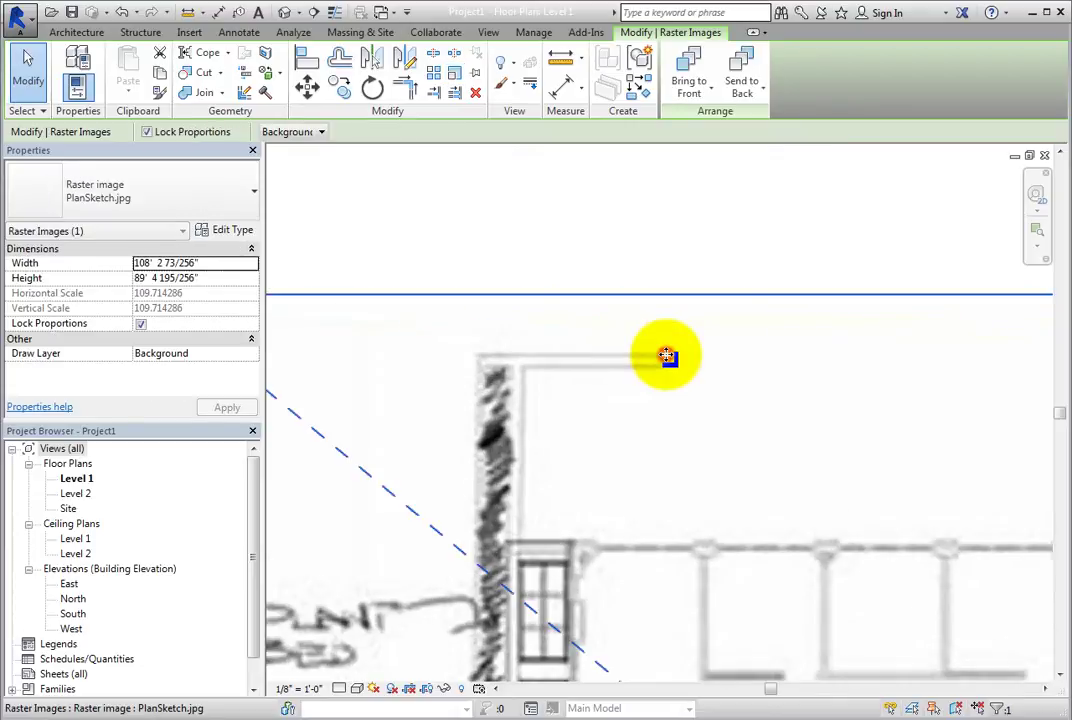
Zoom to fit the whole rescaled image, then deselect and reselect it
{"action": "right_click", "coordinate": [396, 253]}
{"action": "left_click", "coordinate": [517, 532]}
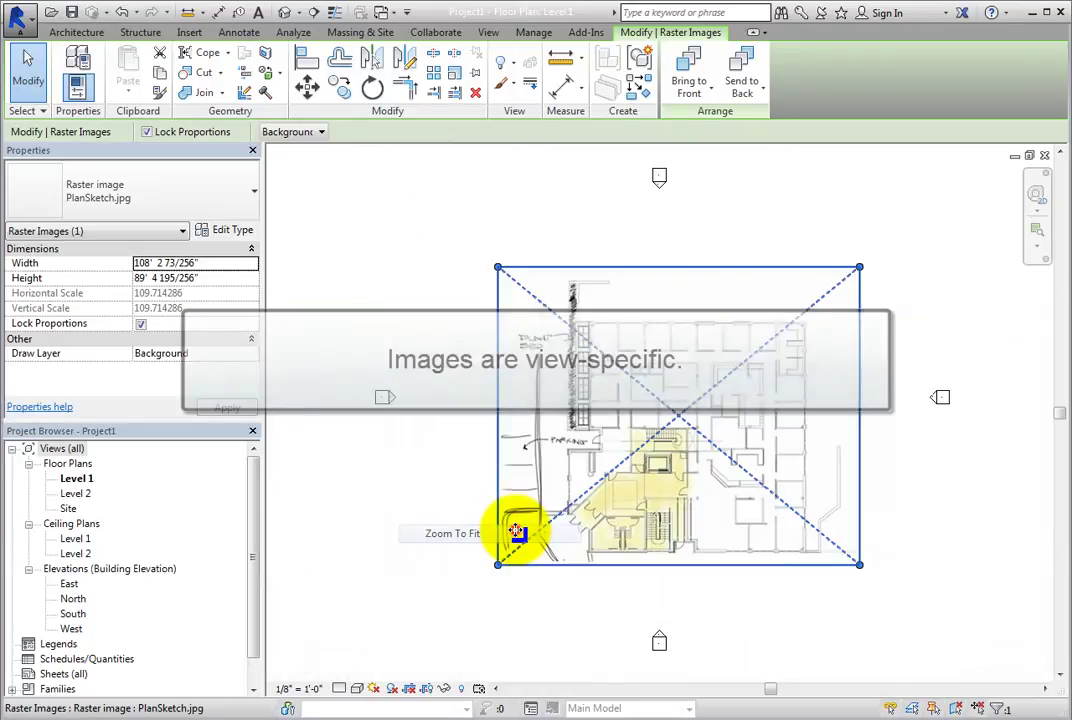
{"action": "left_click", "coordinate": [548, 601]}
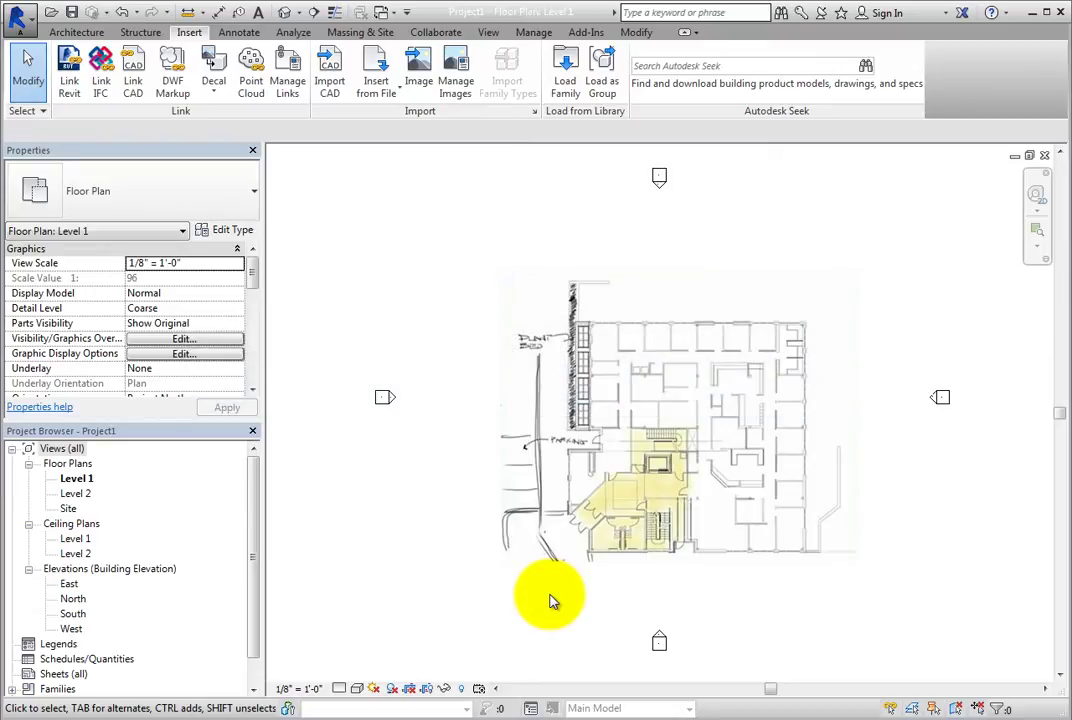
{"action": "left_click", "coordinate": [583, 508]}
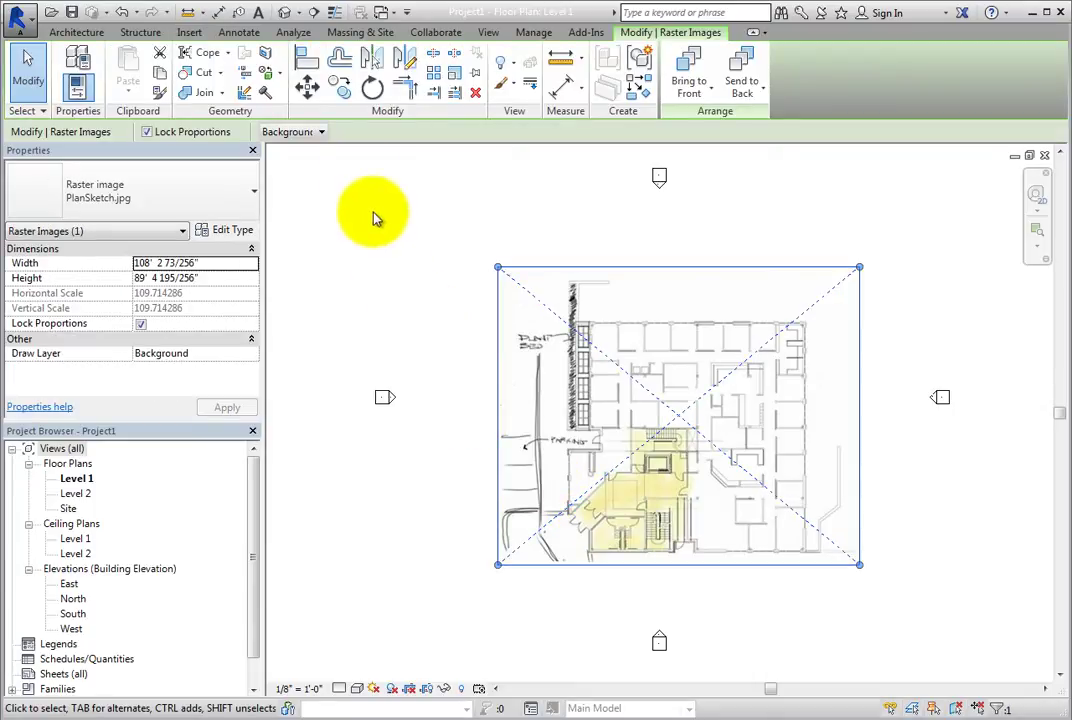
Copy the image offset up and to the right, then send the selection to the back
{"action": "left_click", "coordinate": [341, 92]}
{"action": "left_click", "coordinate": [402, 292]}
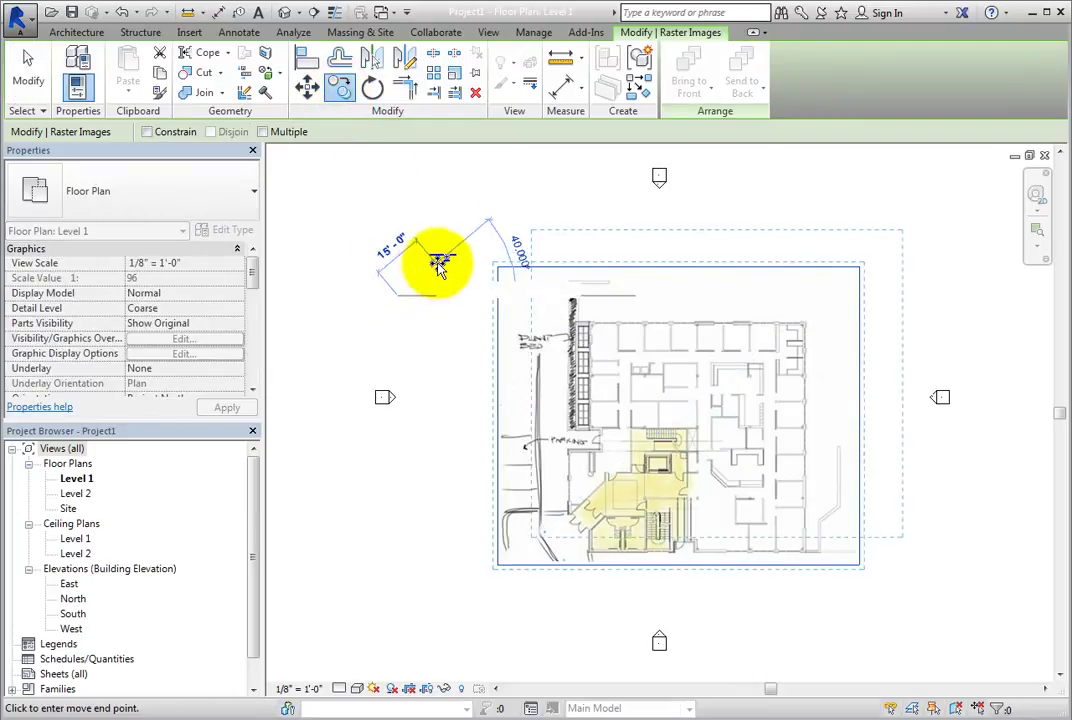
{"action": "left_click", "coordinate": [440, 266]}
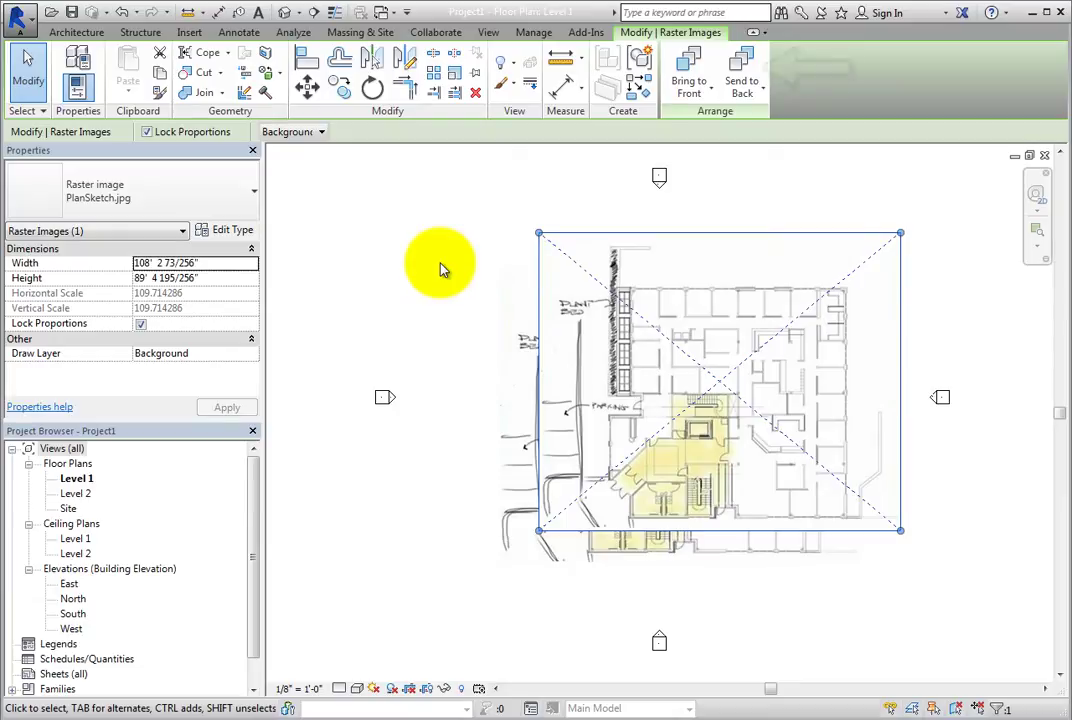
{"action": "left_click", "coordinate": [754, 65]}
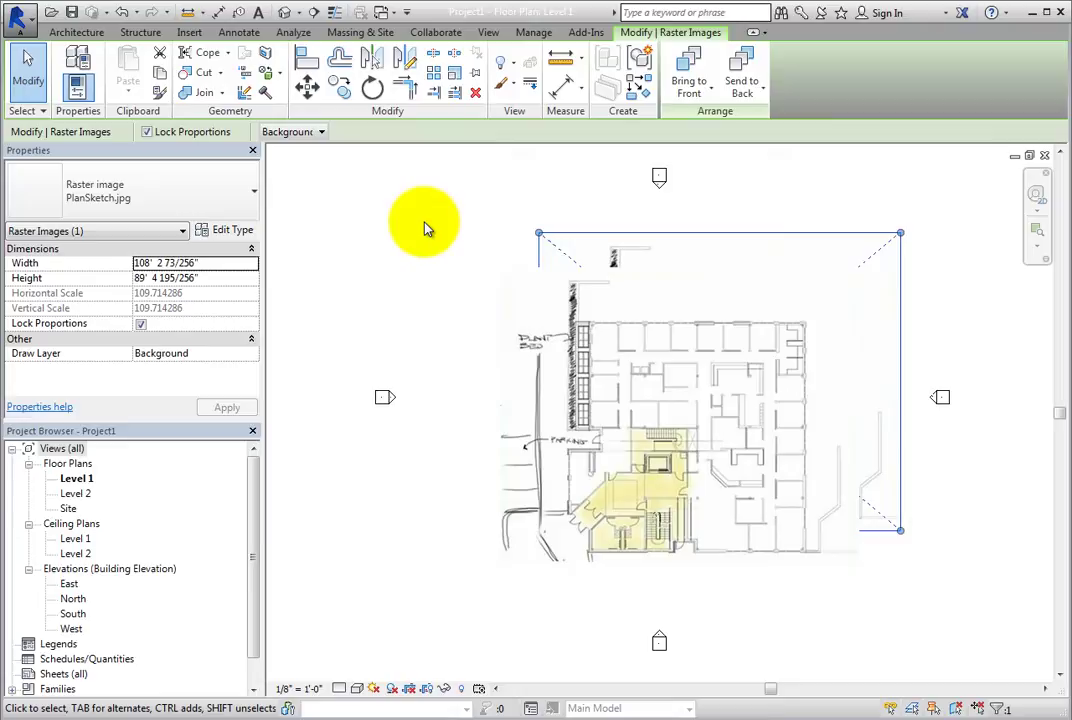
Keep the image's Draw Layer set to Background
{"action": "left_click", "coordinate": [321, 132]}
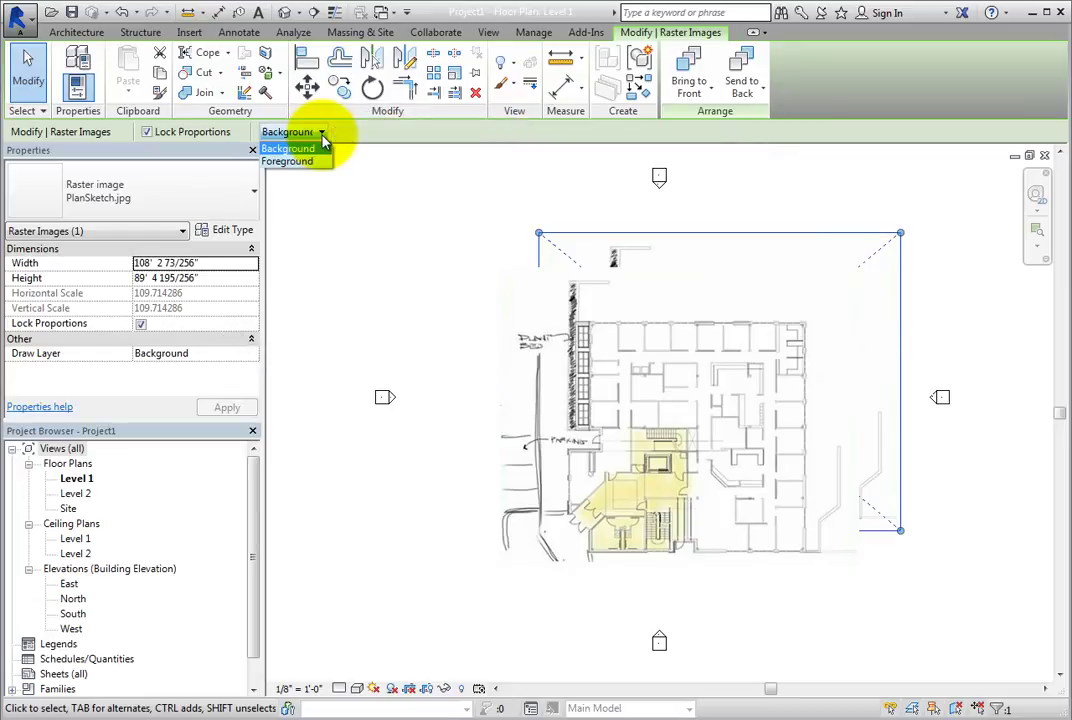
{"action": "left_click", "coordinate": [322, 140]}
{"action": "left_click", "coordinate": [211, 355]}
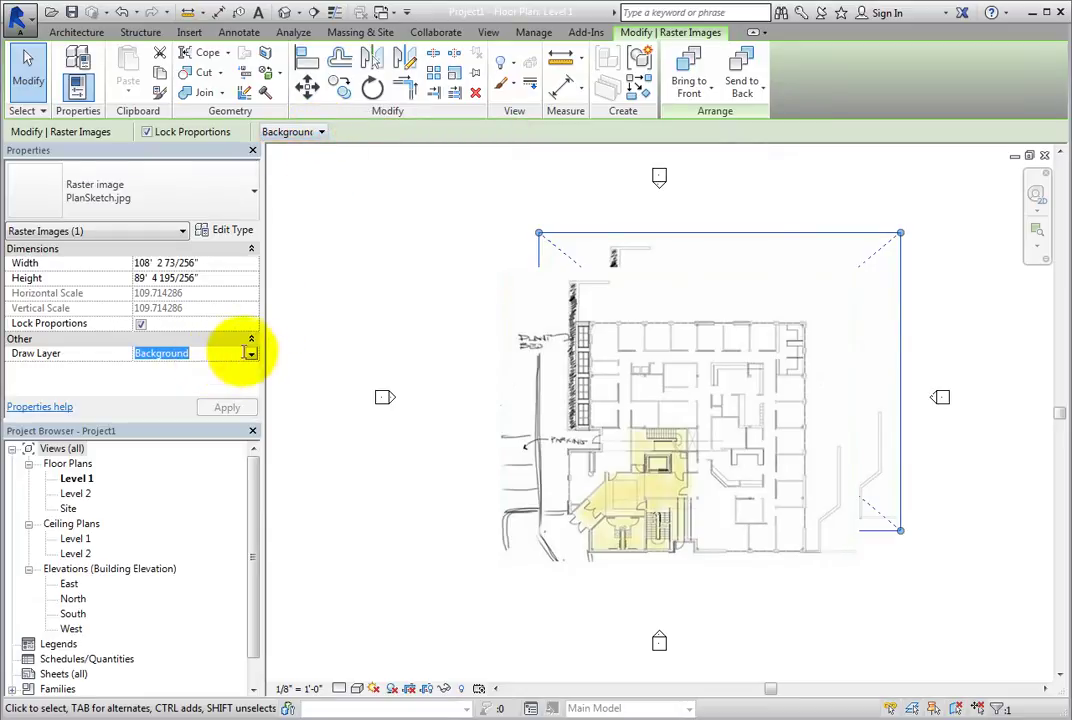
{"action": "left_click", "coordinate": [250, 354]}
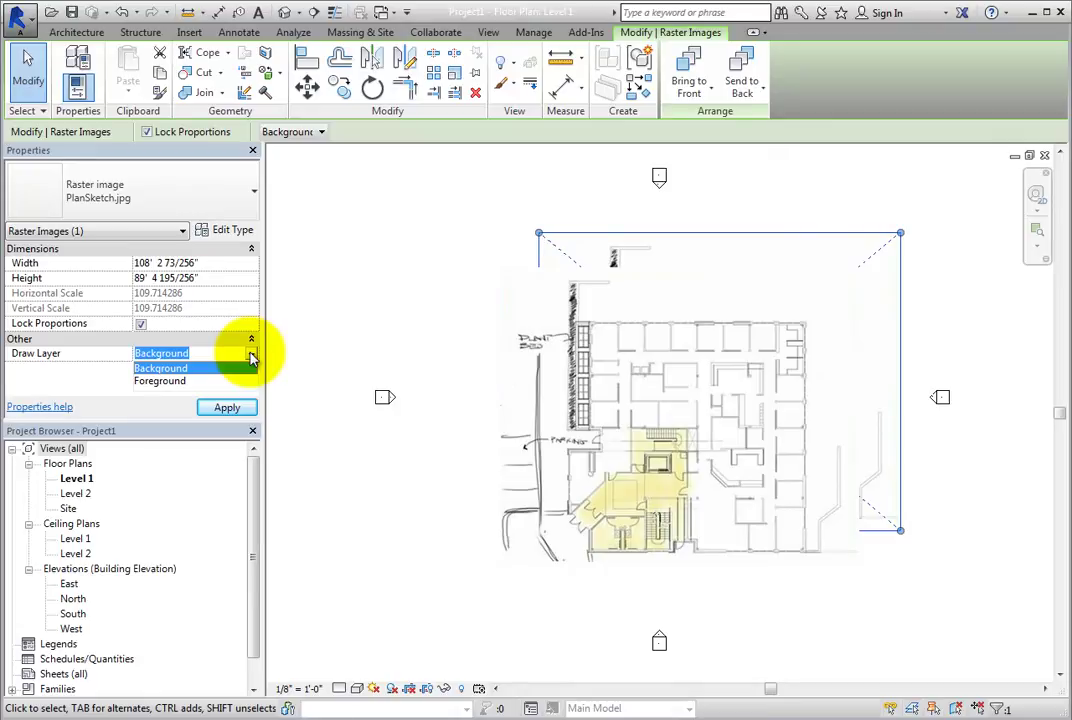
{"action": "left_click", "coordinate": [252, 358]}
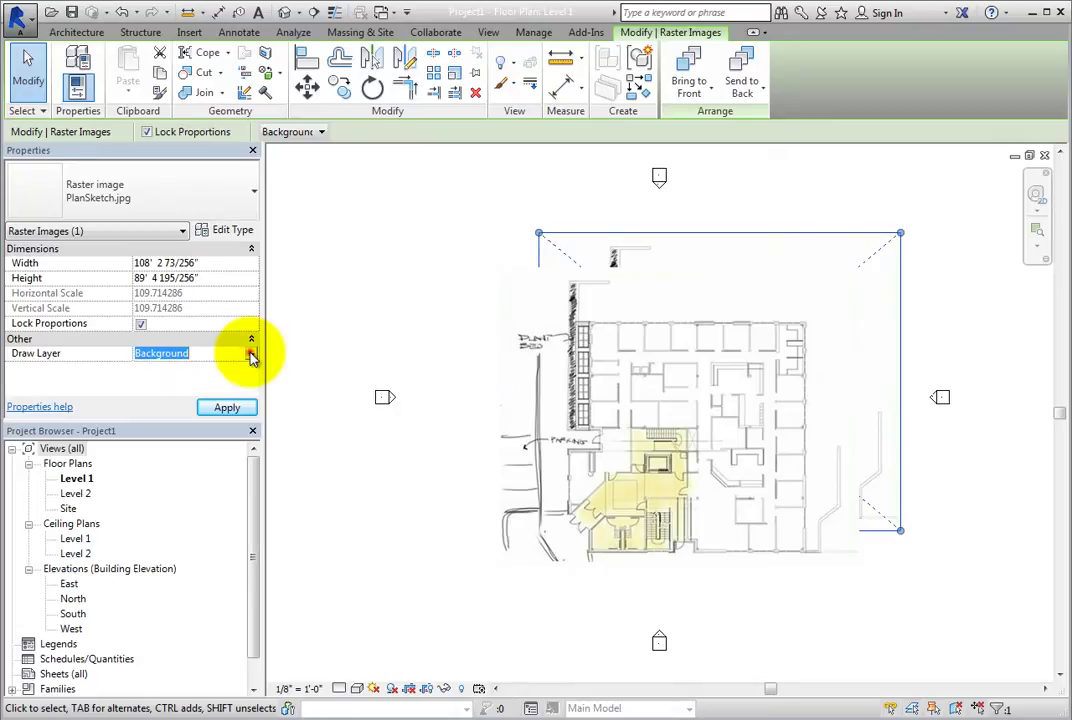
Deselect the image and zoom in on the plant bed corner
{"action": "left_click", "coordinate": [340, 330]}
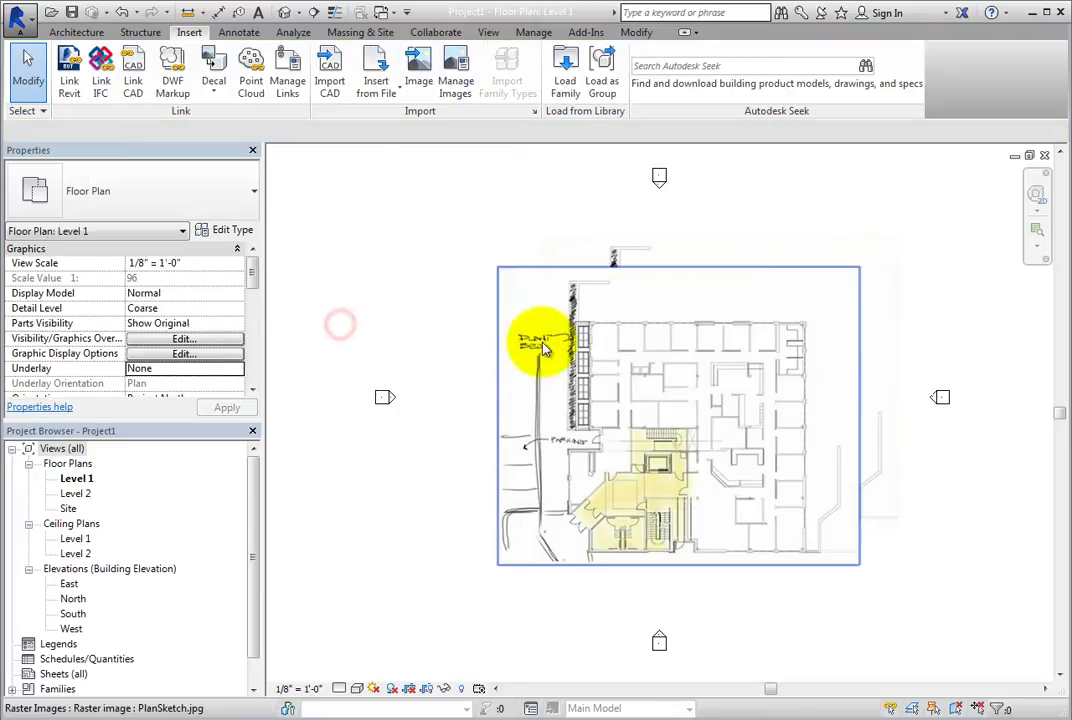
{"action": "scroll", "coordinate": [590, 343], "scroll_direction": "up", "scroll_amount": 1}
{"action": "scroll", "coordinate": [590, 343], "scroll_direction": "up", "scroll_amount": 3}
Draw a short vertical Generic - 8" wall near the parking entry
{"action": "middle_click_drag", "start_coordinate": [581, 419], "coordinate": [557, 414]}
{"action": "left_click", "coordinate": [77, 32]}
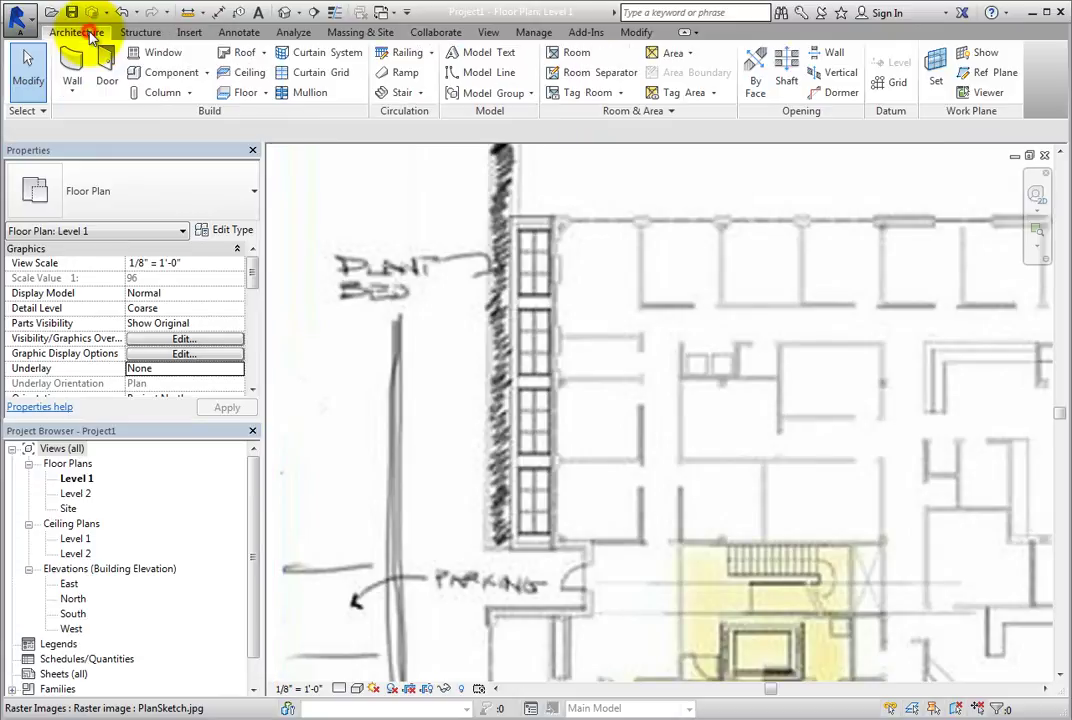
{"action": "left_click", "coordinate": [75, 66]}
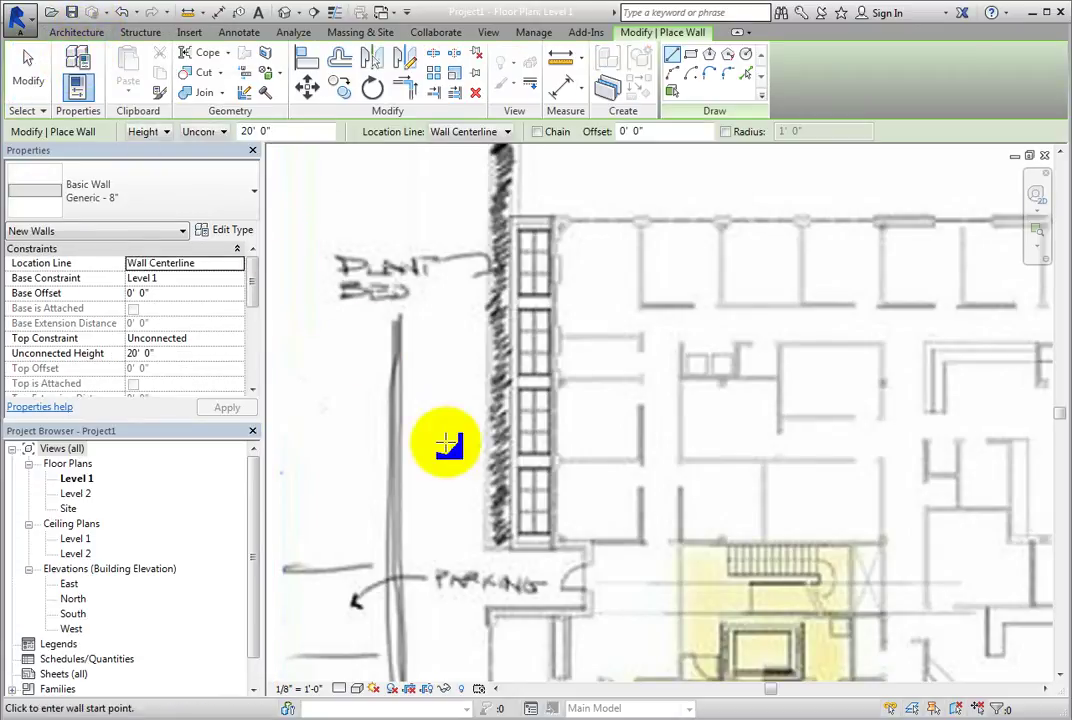
{"action": "left_click", "coordinate": [590, 612]}
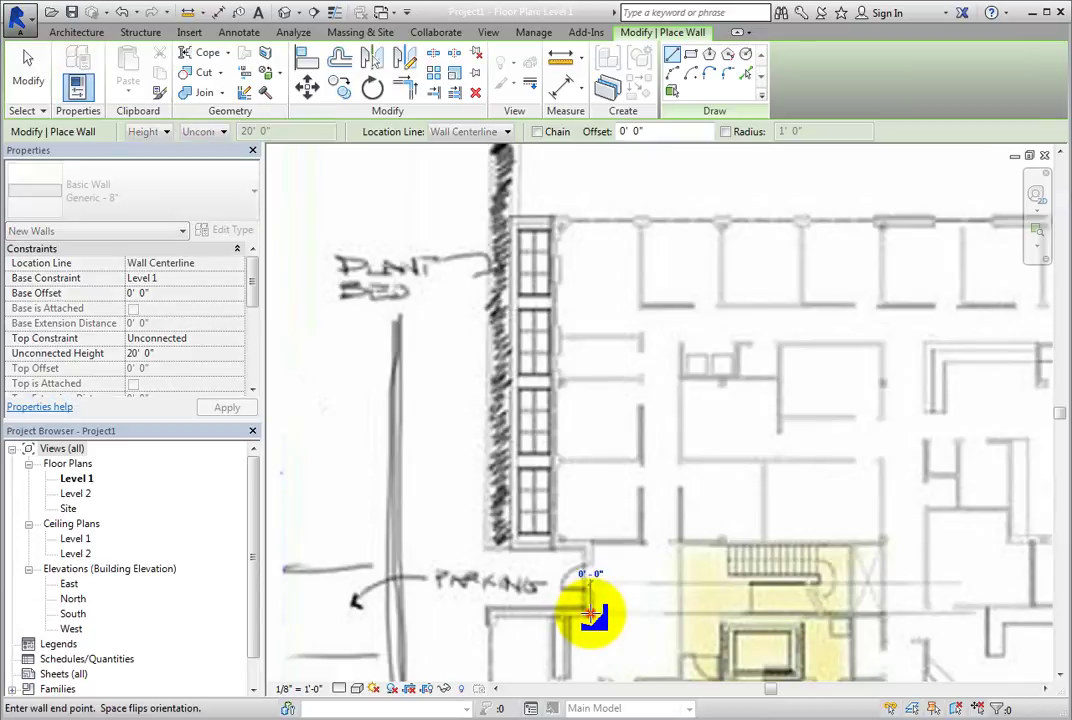
{"action": "left_click", "coordinate": [590, 545]}
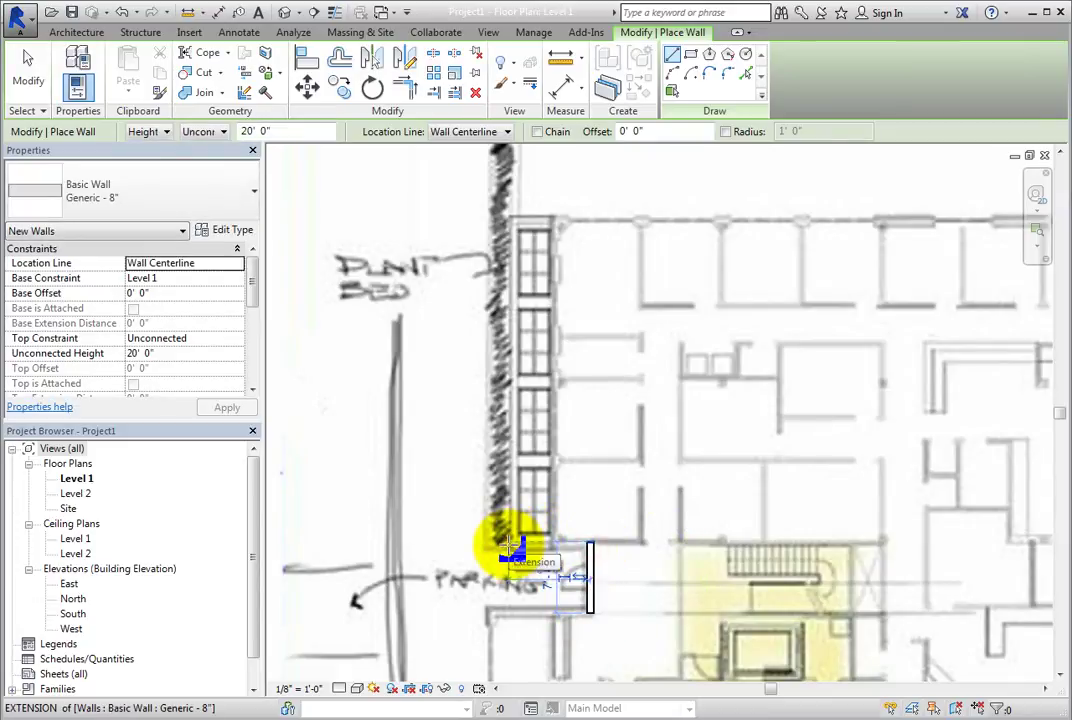
Chain walls from its end horizontally toward the windows and up the window column
{"action": "left_click", "coordinate": [537, 131]}
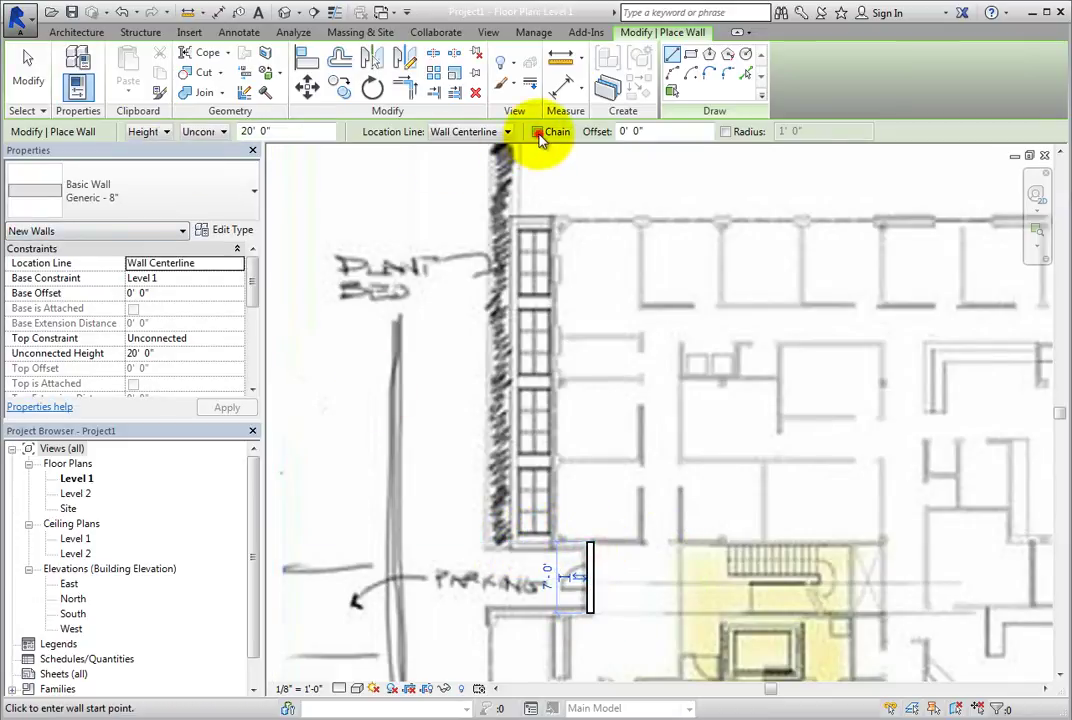
{"action": "left_click", "coordinate": [589, 544]}
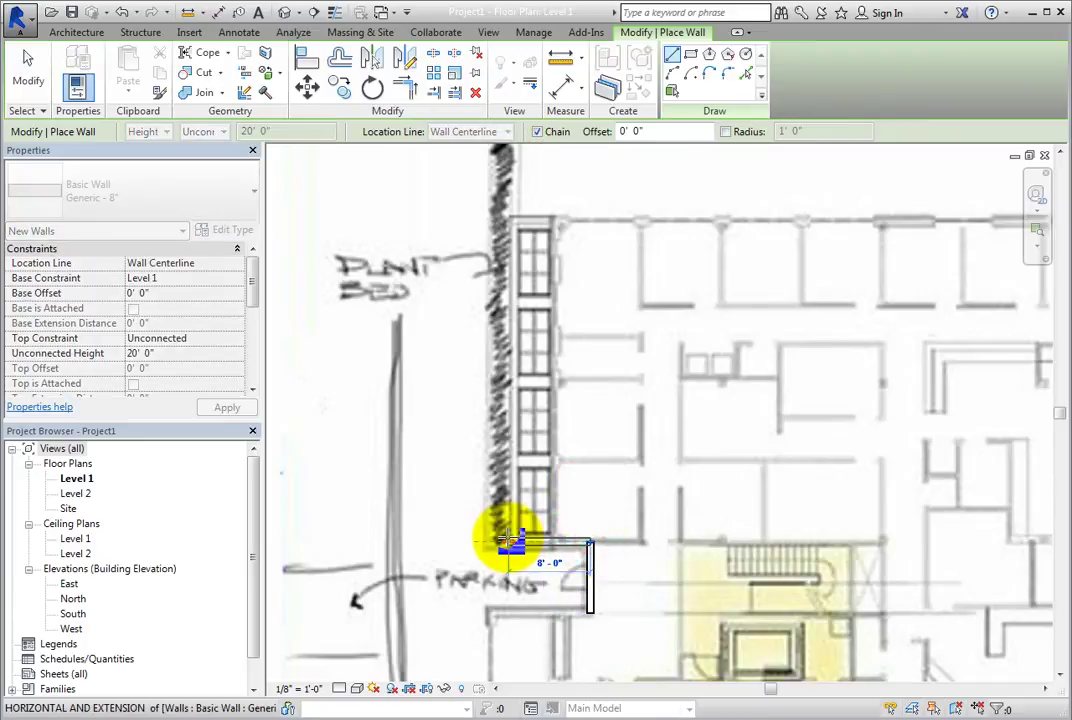
{"action": "left_click", "coordinate": [507, 539]}
{"action": "left_click", "coordinate": [510, 222]}
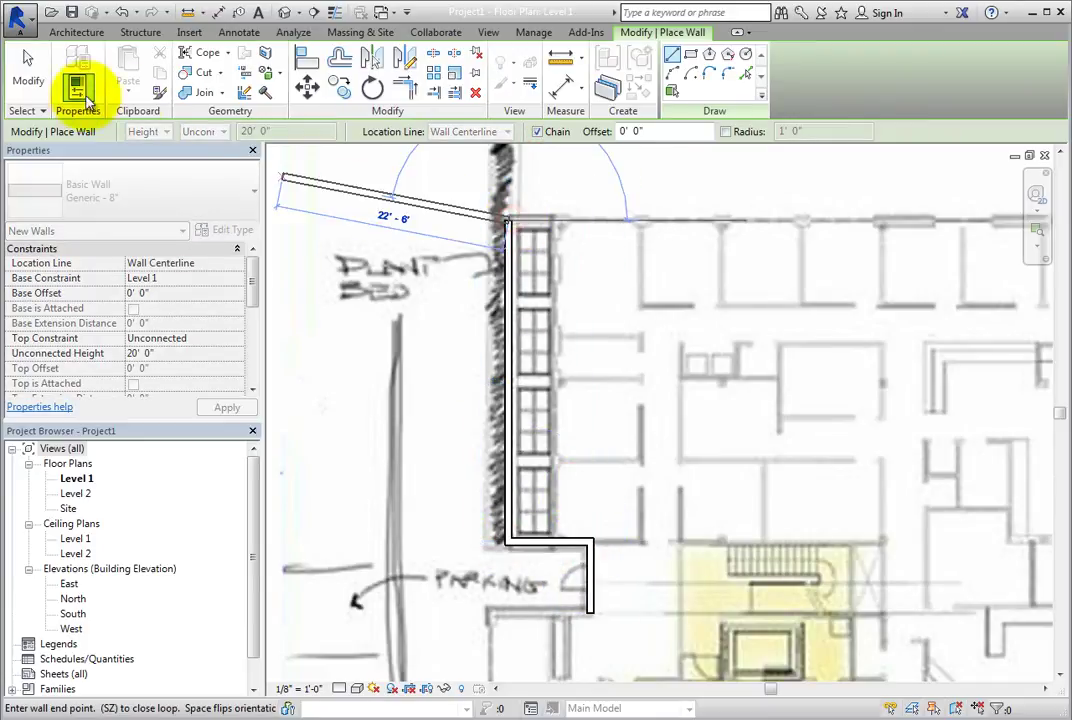
Place a Single-Flush 36" x 84" door, auto-tagged 1, in the short wall beside the parking entry
{"action": "left_click", "coordinate": [31, 86]}
{"action": "left_click", "coordinate": [106, 72]}
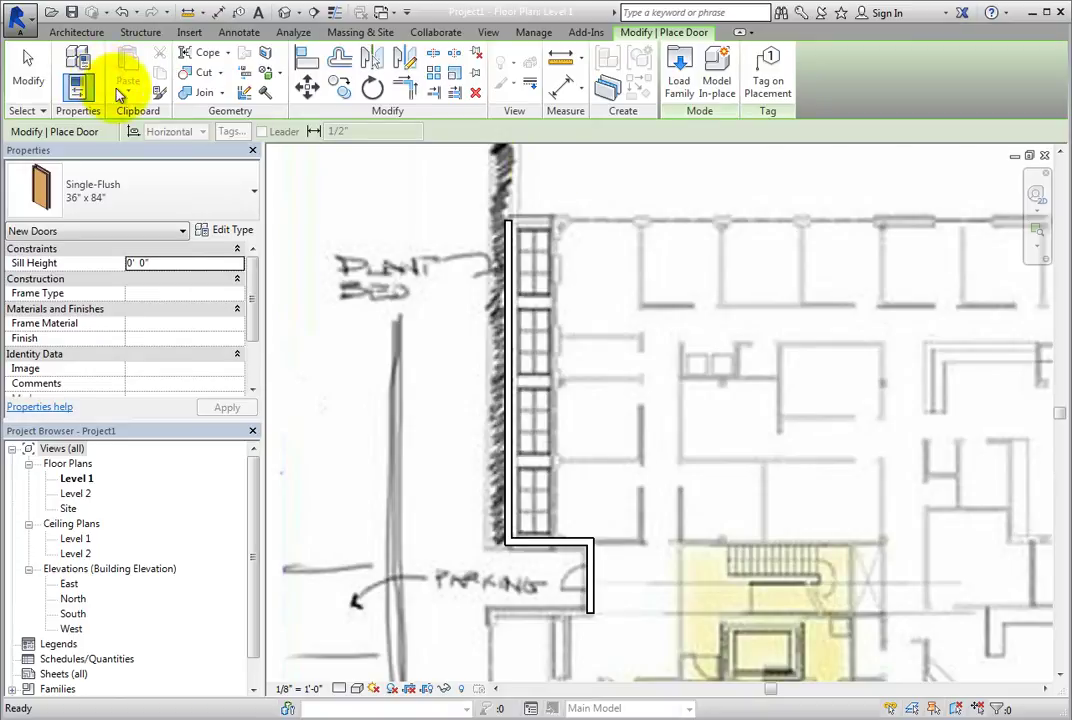
{"action": "left_click", "coordinate": [764, 84]}
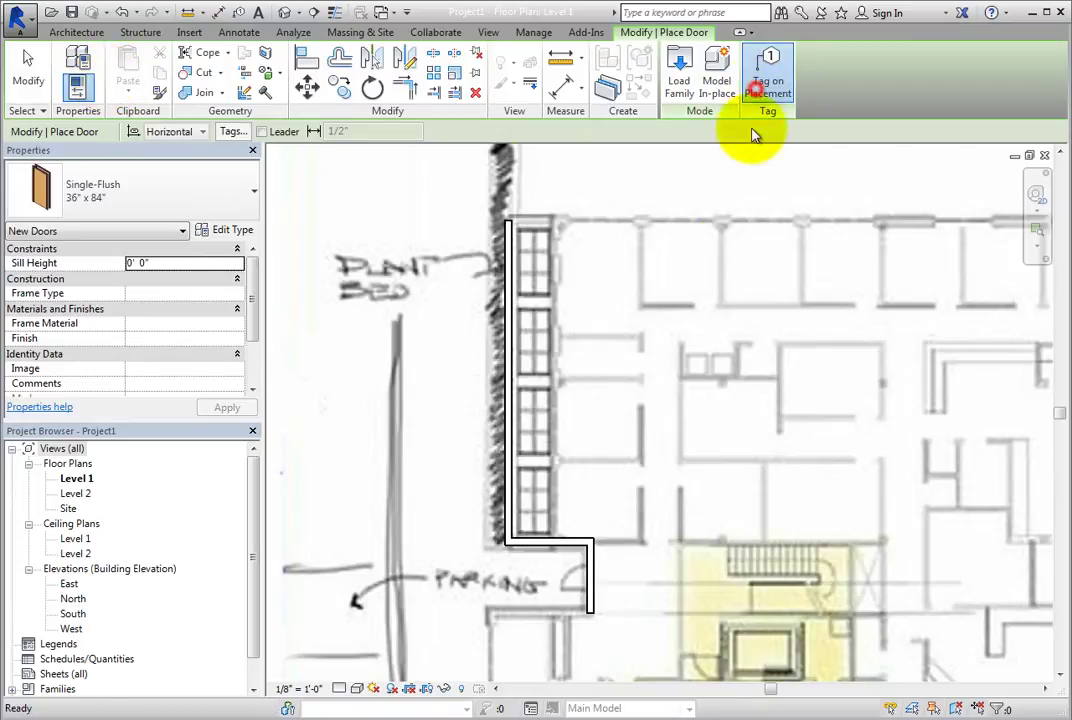
{"action": "left_click", "coordinate": [582, 580]}
{"action": "left_click", "coordinate": [30, 82]}
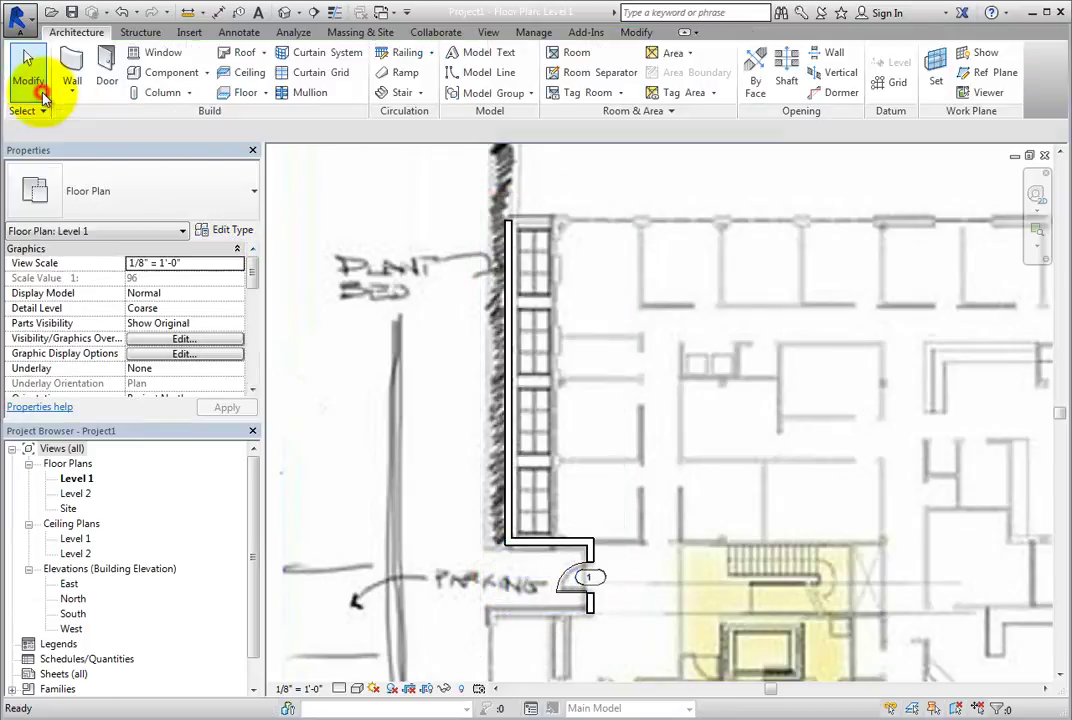
{"action": "scroll", "coordinate": [335, 359], "scroll_direction": "down", "scroll_amount": 3}
{"action": "mouse_move", "coordinate": [335, 359]}
{"action": "middle_mouse_down"}
{"action": "mouse_move", "coordinate": [378, 349]}
{"action": "mouse_move", "coordinate": [345, 357]}
{"action": "middle_mouse_up"}
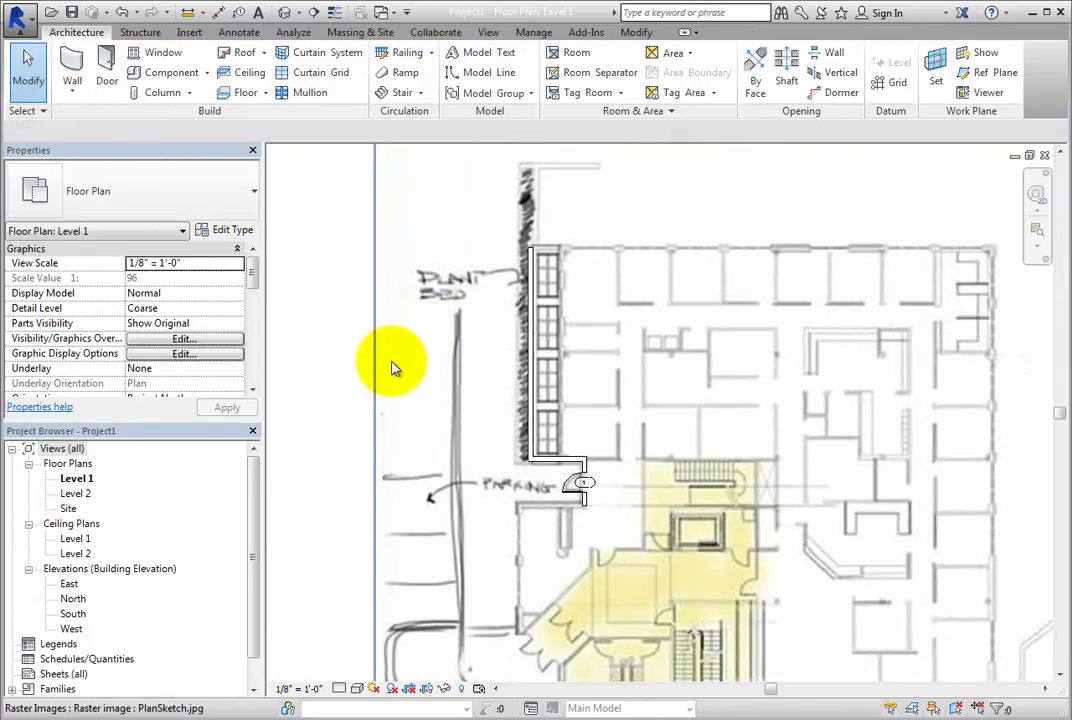
Move the PlanSketch.jpg sketch image to the Foreground draw layer
{"action": "left_click", "coordinate": [390, 366]}
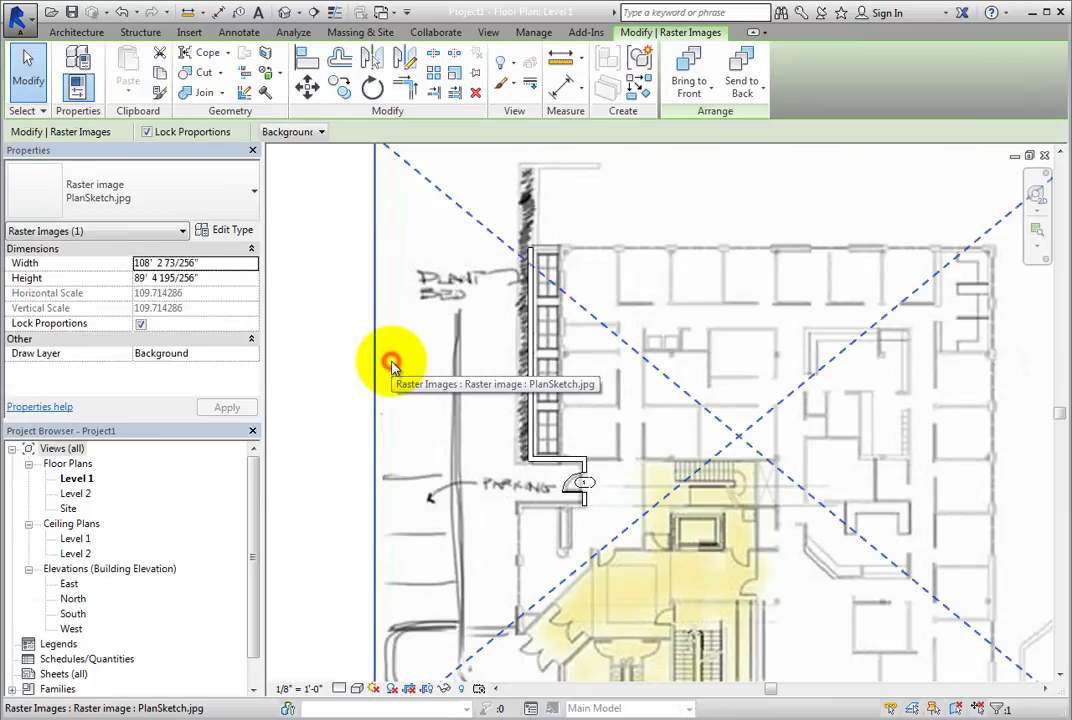
{"action": "left_click", "coordinate": [306, 134]}
{"action": "left_click", "coordinate": [309, 159]}
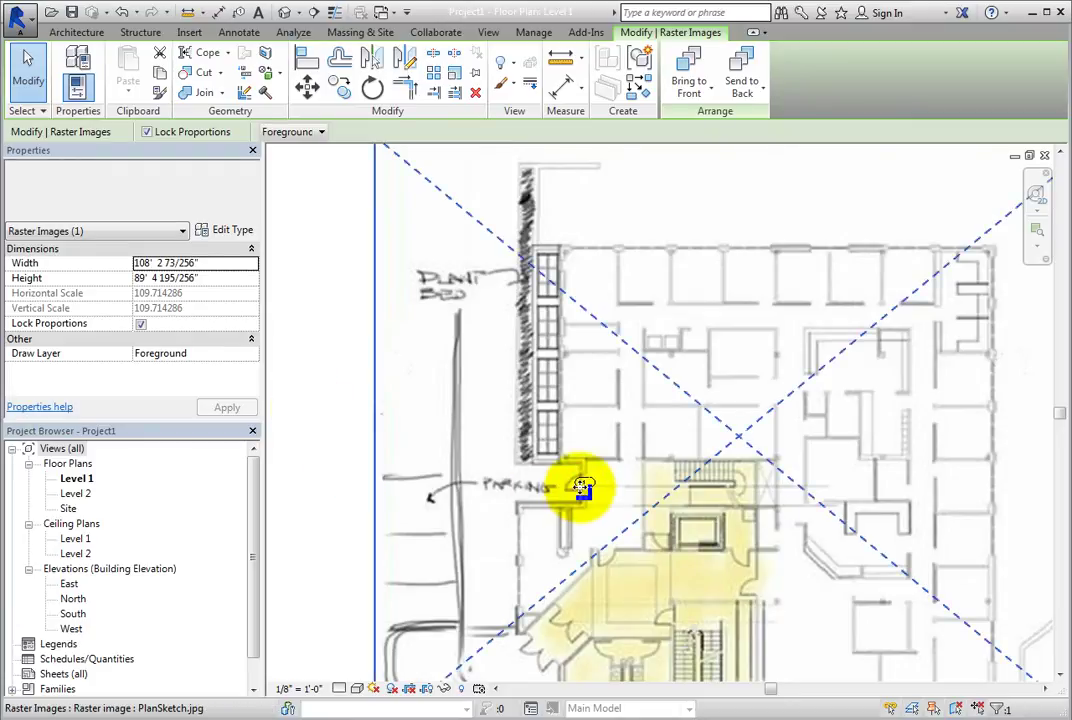
{"action": "scroll", "coordinate": [585, 496], "scroll_direction": "up", "scroll_amount": 4}
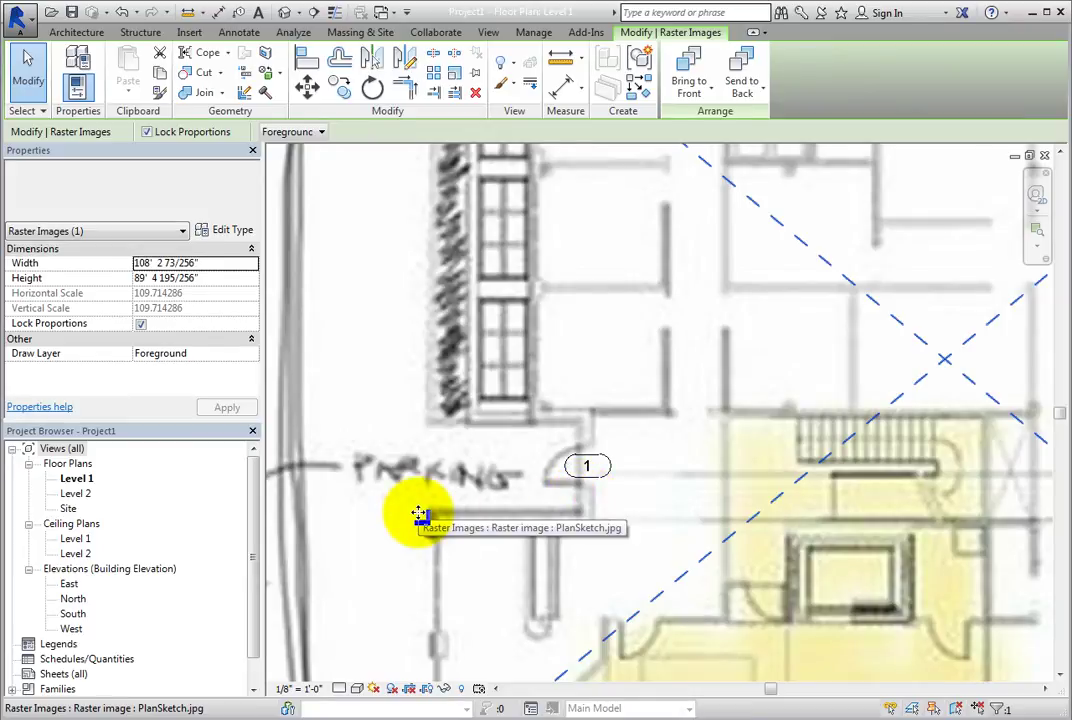
Set the sketch image's Draw Layer property back to Background and zoom out over the plan
{"action": "left_click", "coordinate": [207, 356]}
{"action": "left_click", "coordinate": [251, 354]}
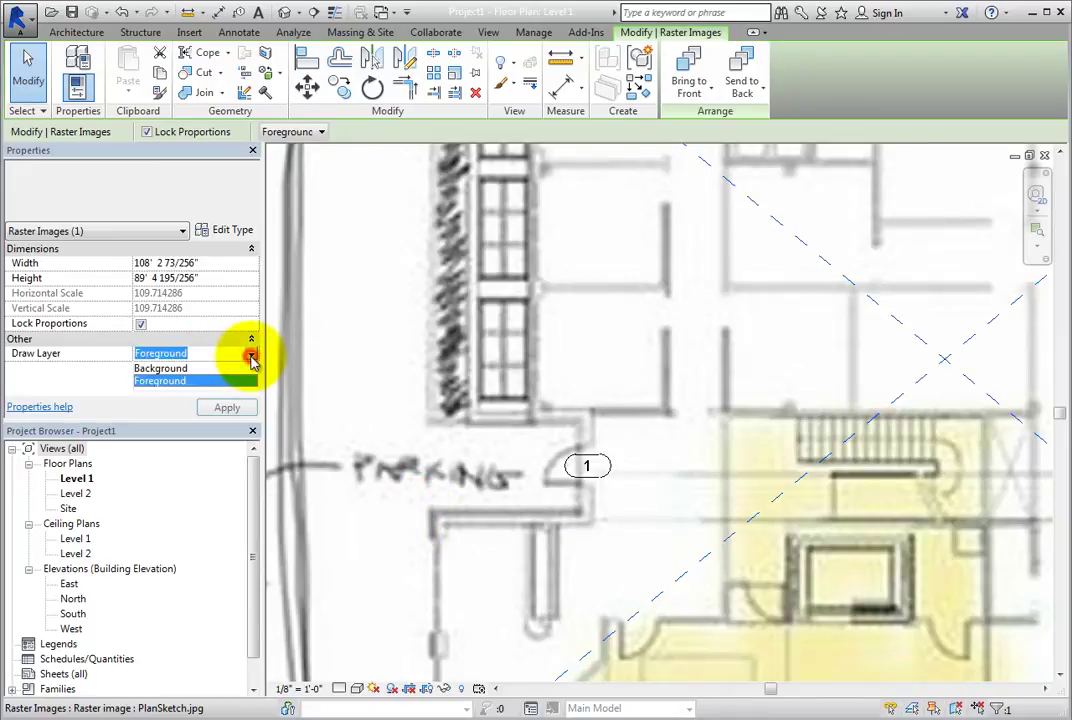
{"action": "left_click", "coordinate": [191, 368]}
{"action": "left_click", "coordinate": [227, 407]}
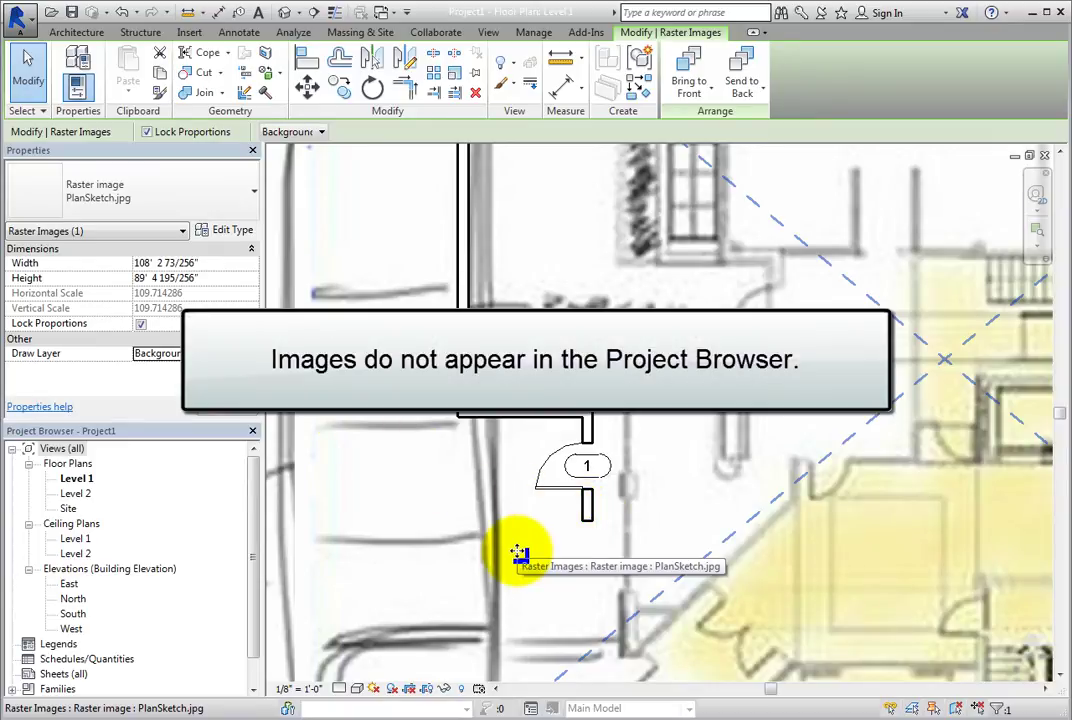
{"action": "scroll", "coordinate": [519, 553], "scroll_direction": "down", "scroll_amount": 2}
{"action": "scroll", "coordinate": [519, 553], "scroll_direction": "down", "scroll_amount": 2}
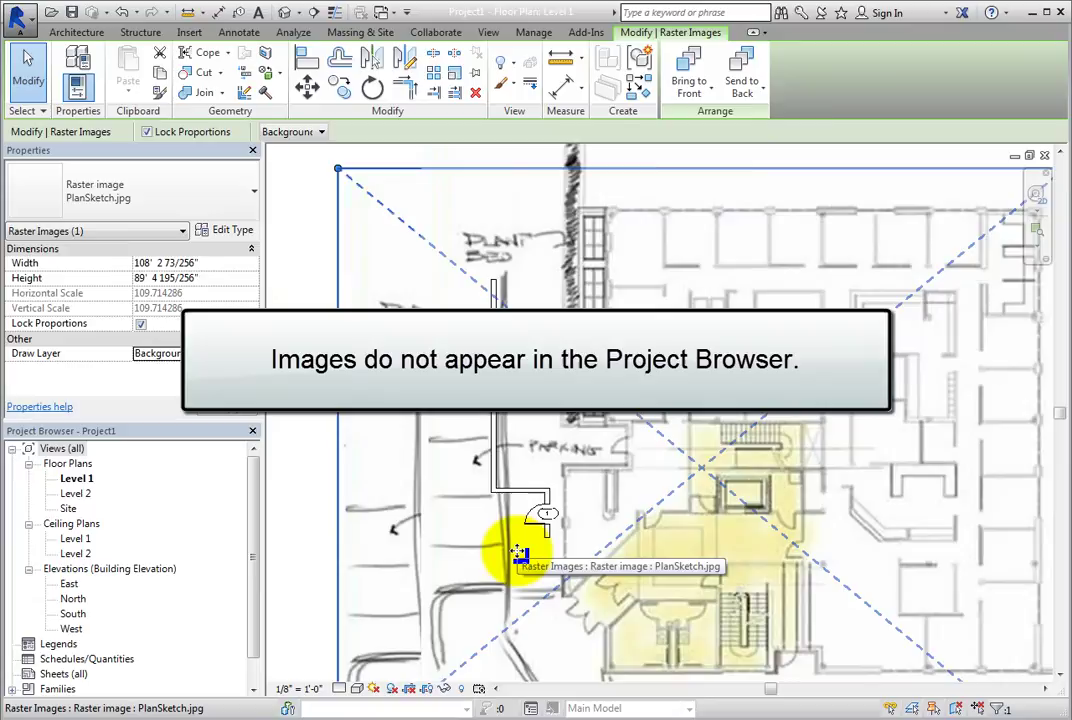
Create sheet A101 from Sheets (all) with the default E1 30 x 42 Horizontal titleblock
{"action": "left_click", "coordinate": [313, 524]}
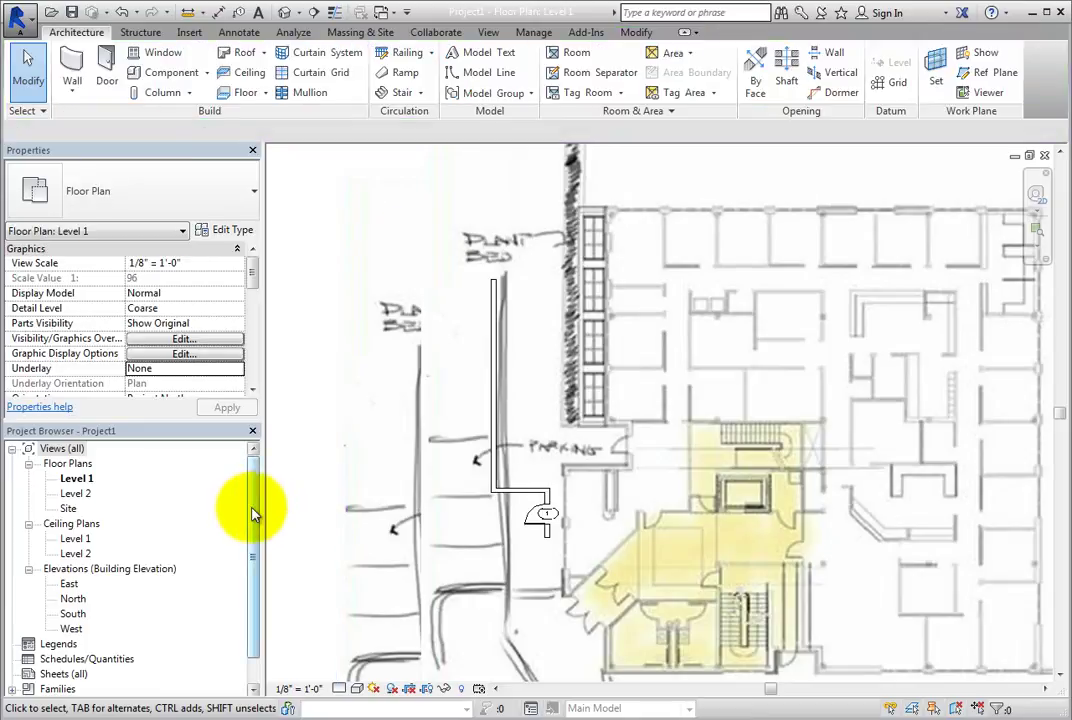
{"action": "left_click_drag", "start_coordinate": [251, 505], "coordinate": [252, 553]}
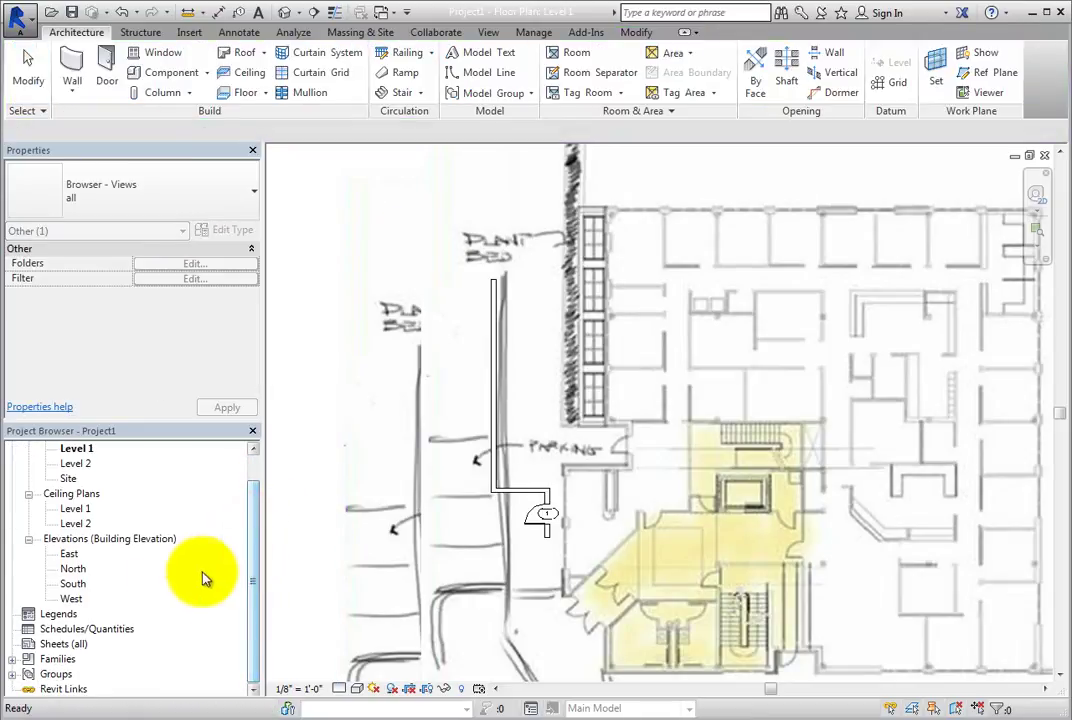
{"action": "right_click", "coordinate": [95, 644]}
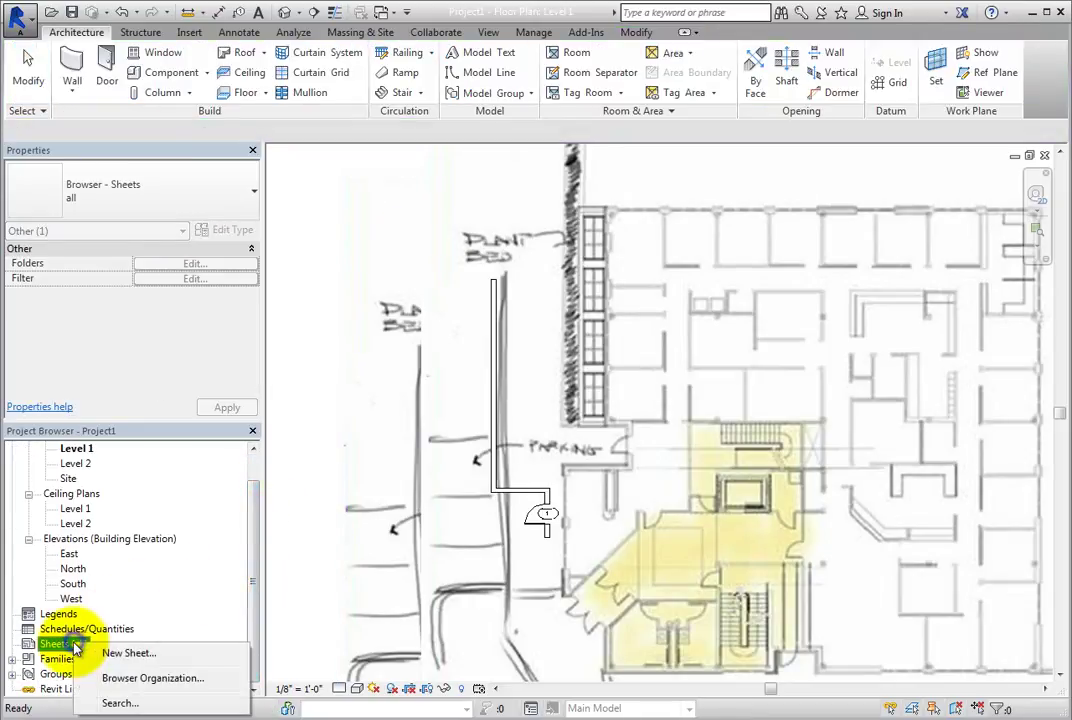
{"action": "left_click", "coordinate": [184, 656]}
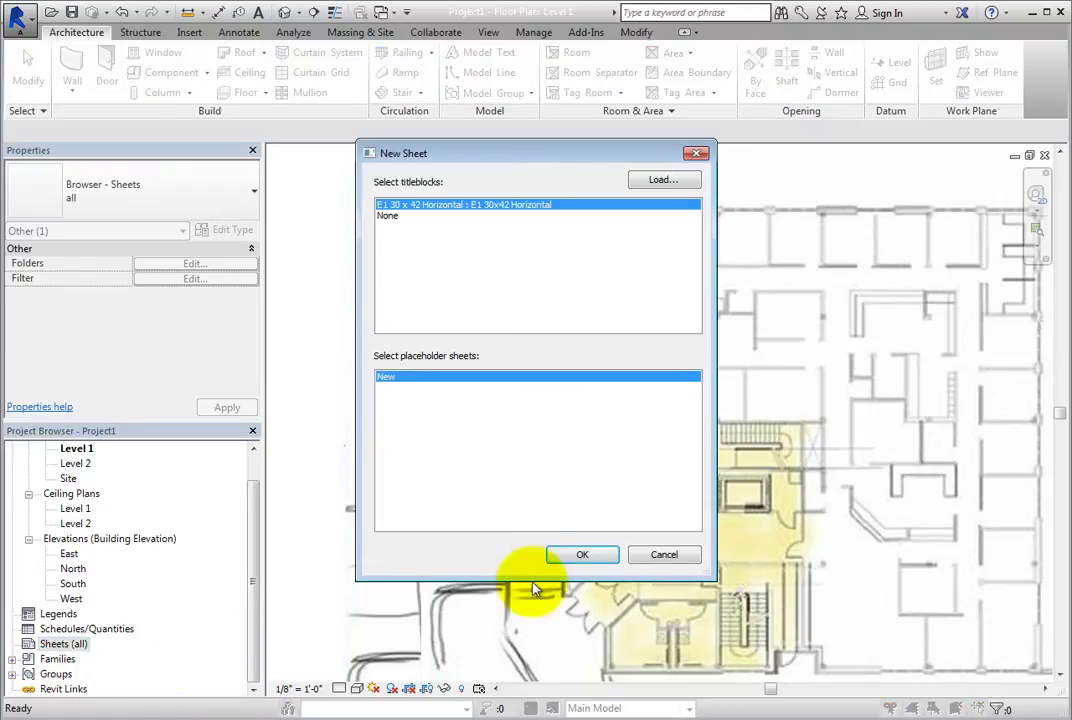
{"action": "left_click", "coordinate": [596, 566]}
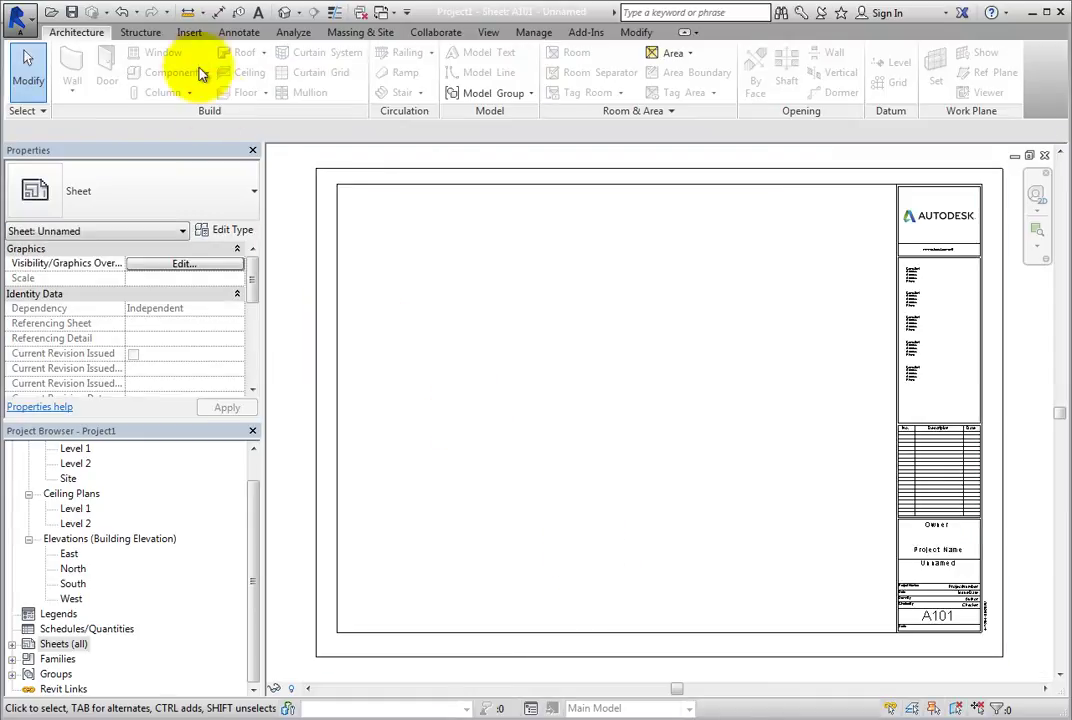
Import PlanSketch.jpg as an image and place it near the lower right of sheet A101
{"action": "left_click", "coordinate": [189, 32]}
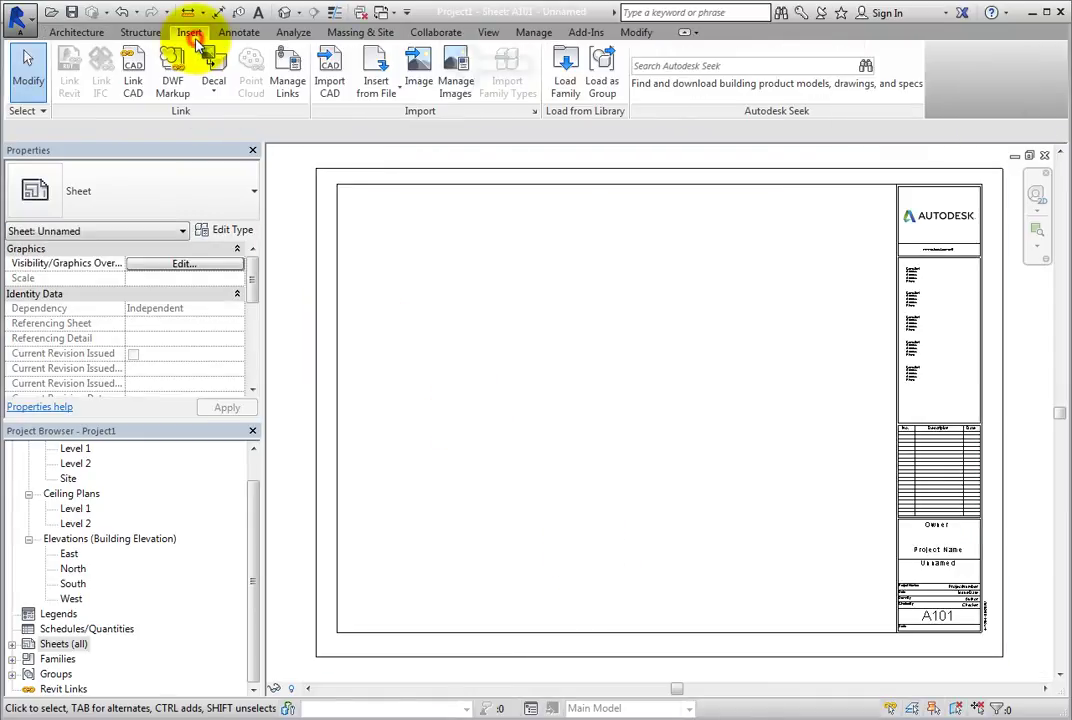
{"action": "left_click", "coordinate": [424, 90]}
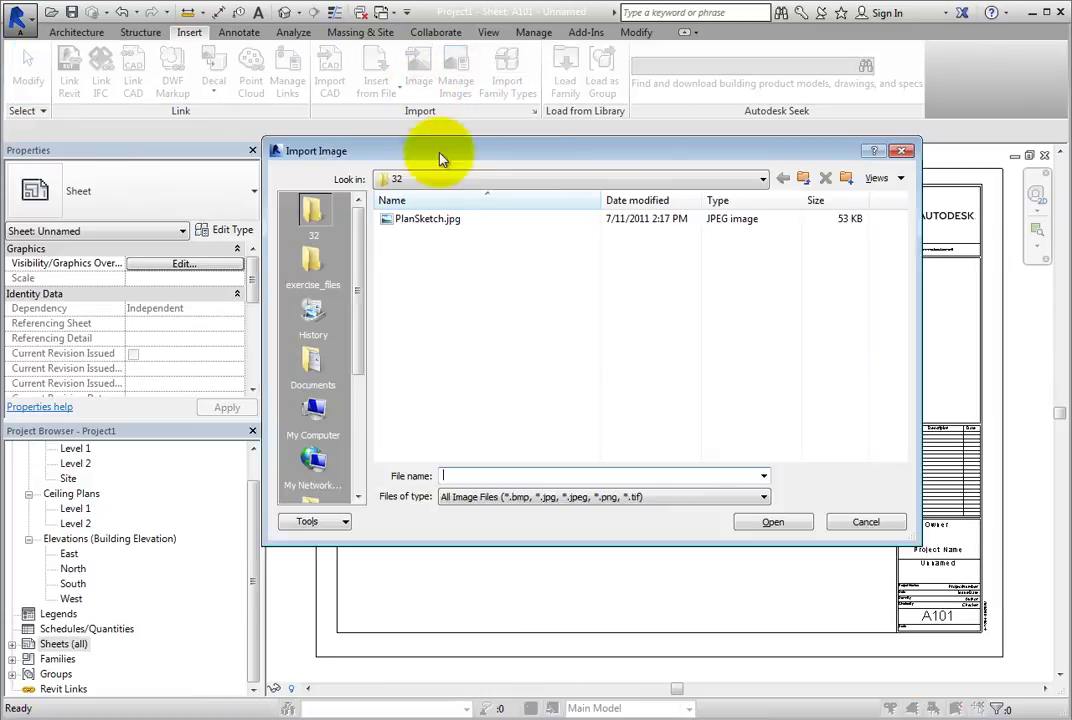
{"action": "left_click", "coordinate": [442, 220]}
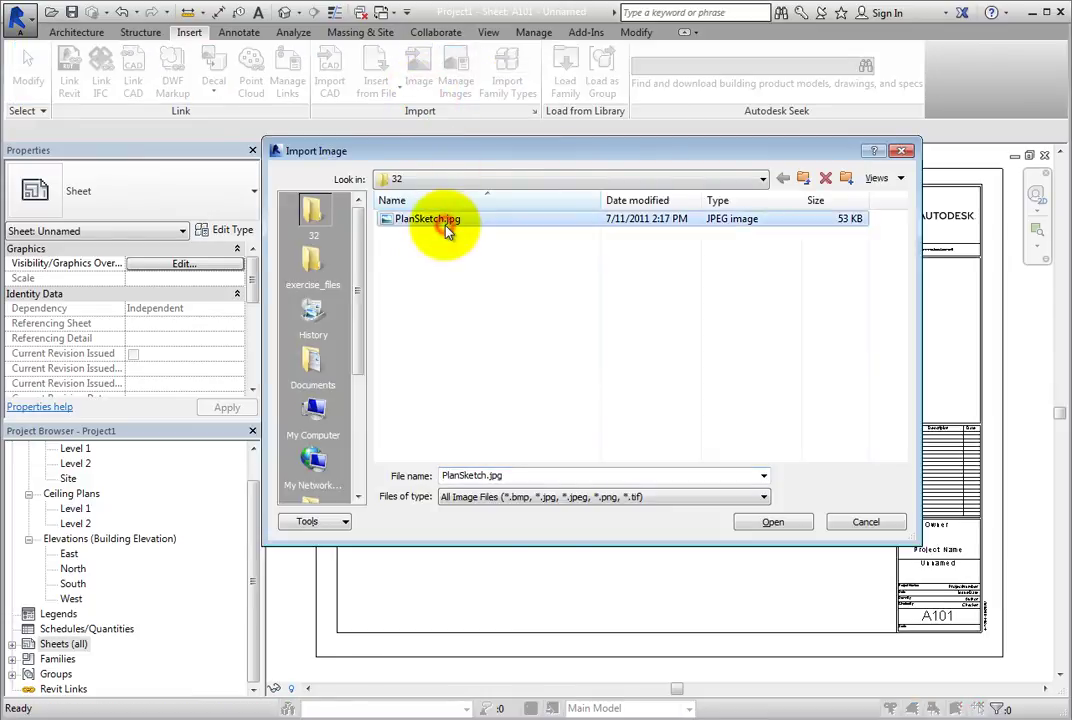
{"action": "left_click", "coordinate": [773, 521]}
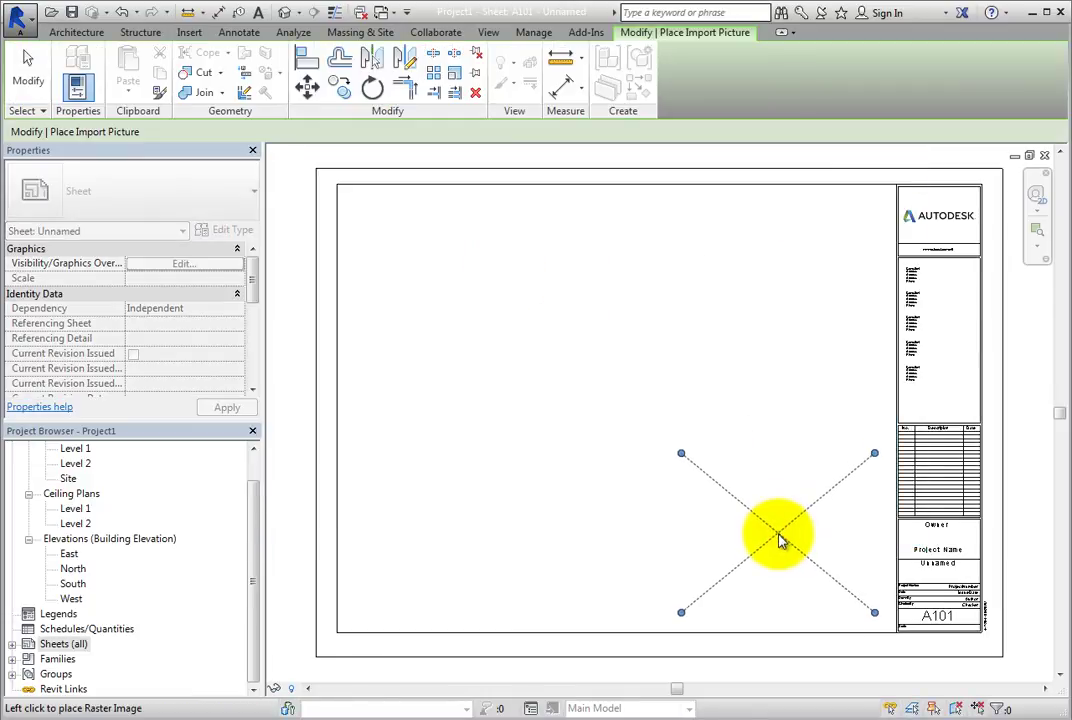
{"action": "left_click", "coordinate": [778, 534]}
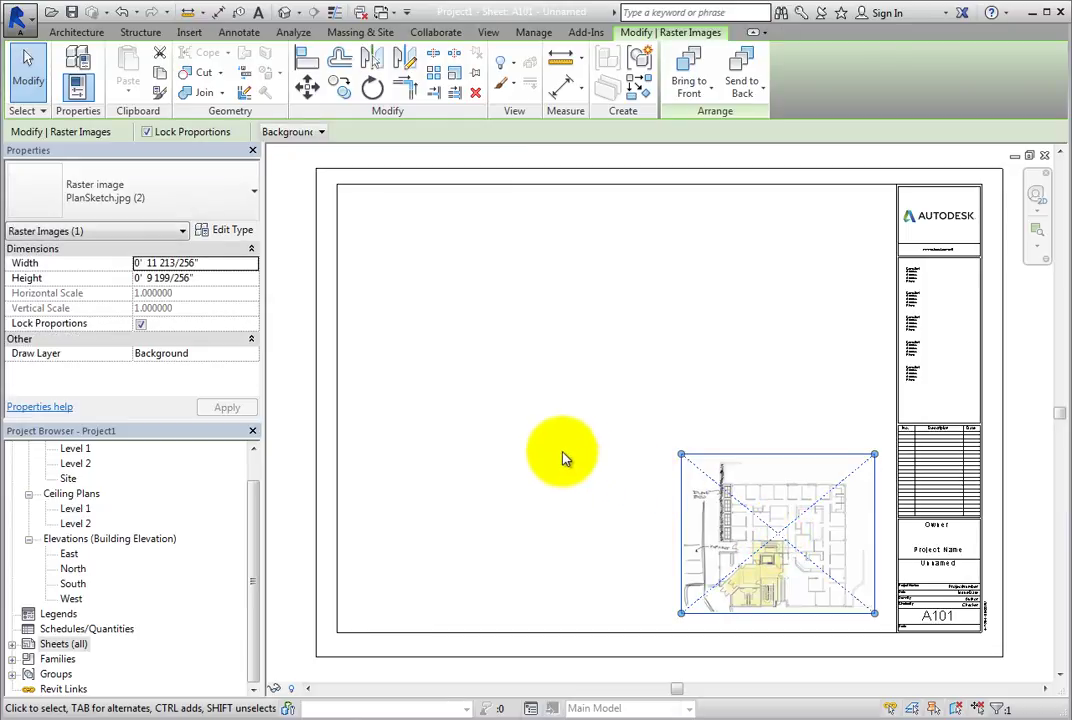
Drag the Level 1 floor plan view onto sheet A101 and drop it in the upper left
{"action": "left_click", "coordinate": [247, 527]}
{"action": "left_click_drag", "start_coordinate": [247, 527], "coordinate": [249, 476]}
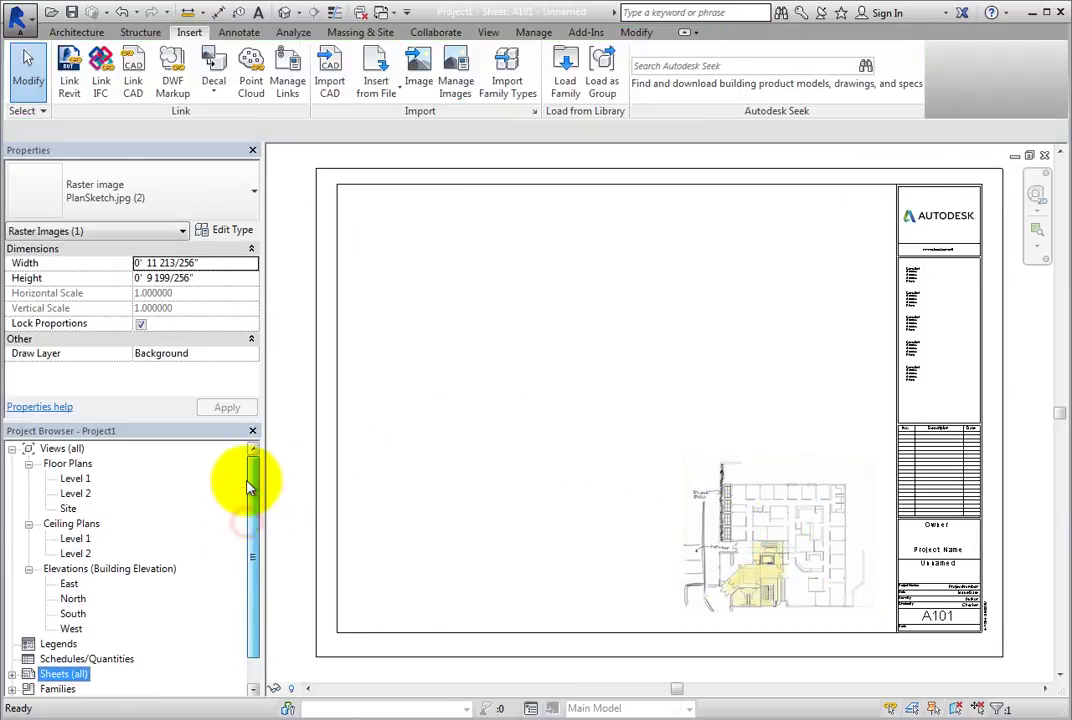
{"action": "left_click", "coordinate": [74, 479]}
{"action": "left_click_drag", "start_coordinate": [74, 479], "coordinate": [430, 438]}
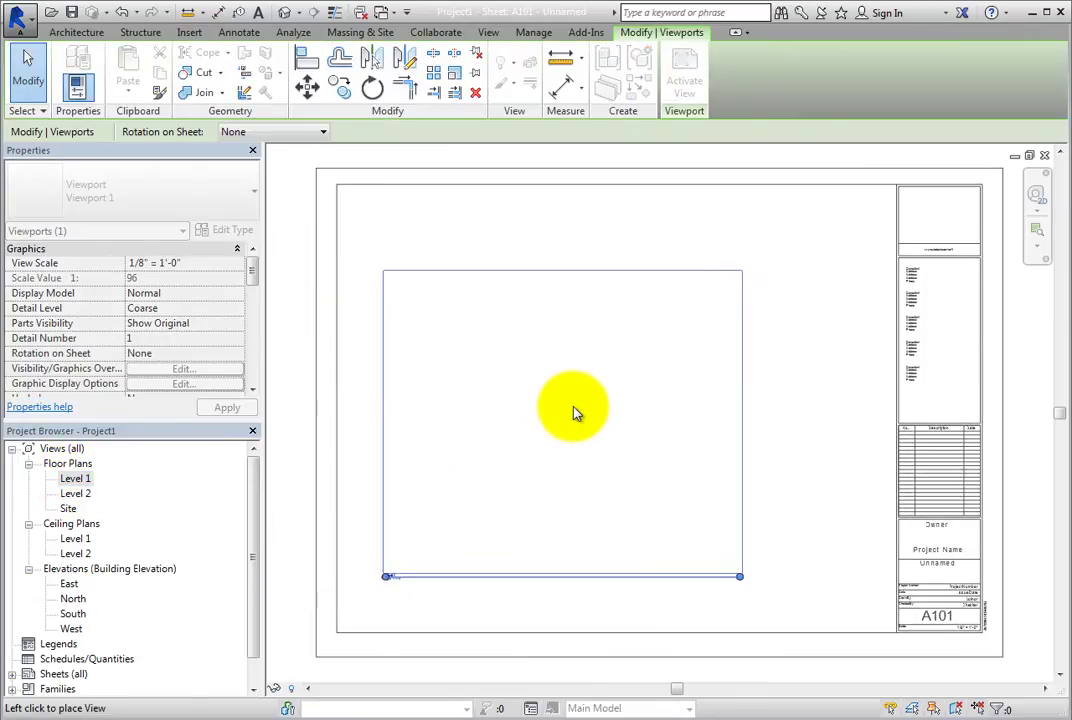
{"action": "left_click", "coordinate": [529, 340]}
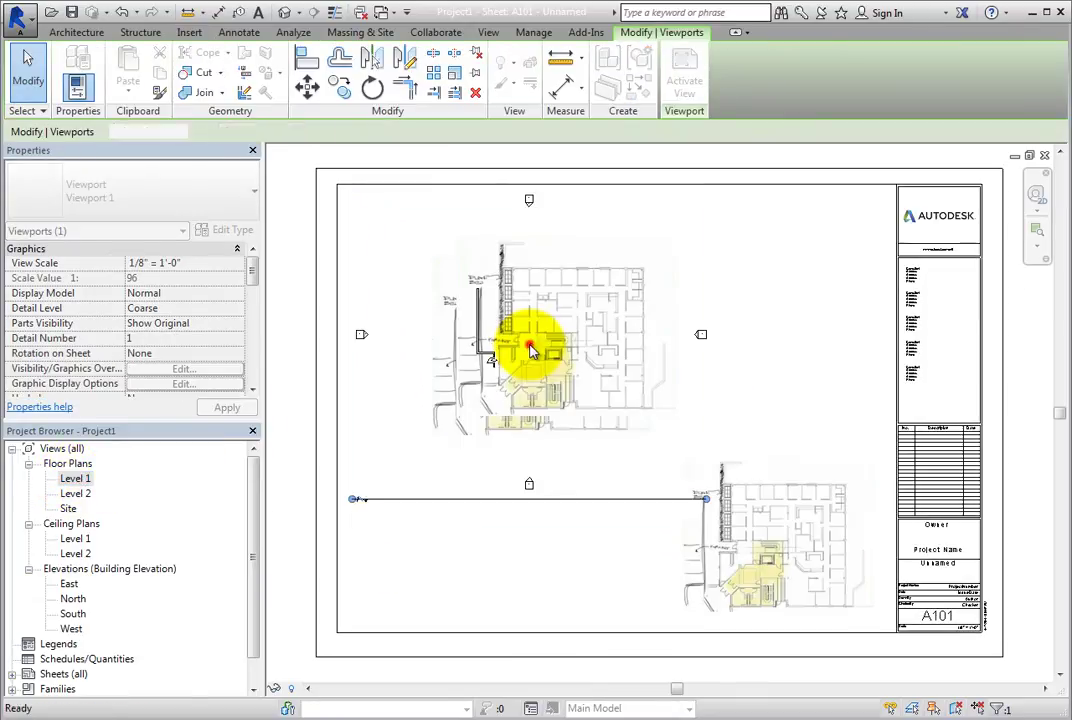
{"action": "left_click", "coordinate": [538, 570]}
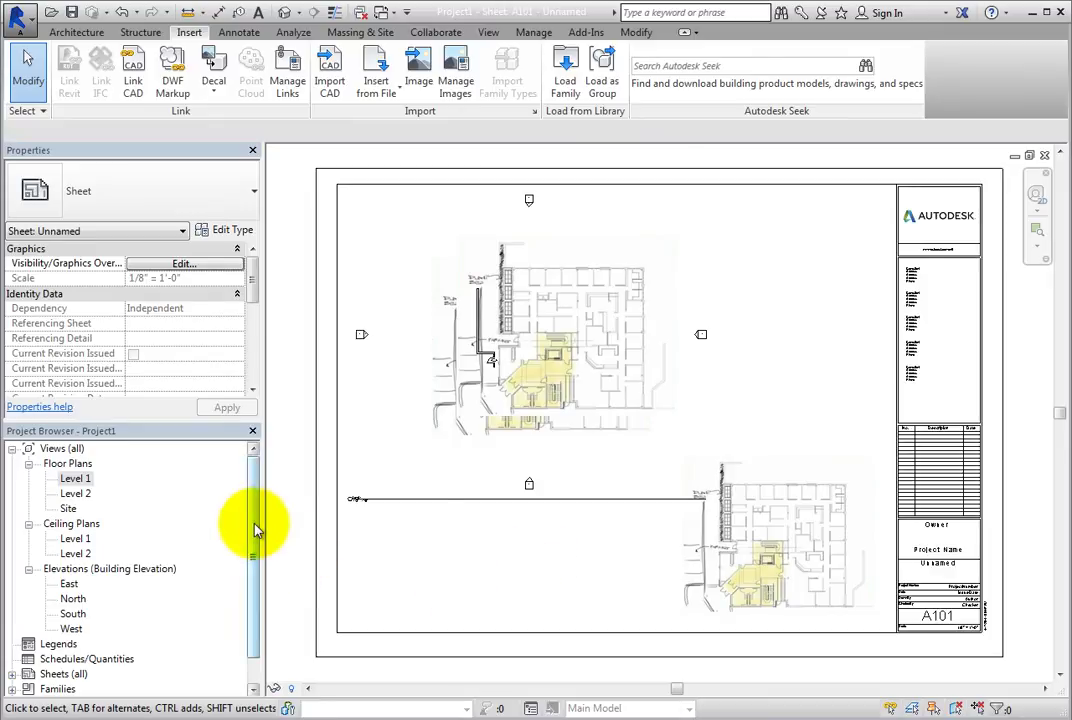
Expand Sheets (all) > A101 in the Project Browser to confirm its placed views
{"action": "left_click_drag", "start_coordinate": [254, 522], "coordinate": [240, 592]}
{"action": "left_click", "coordinate": [11, 644]}
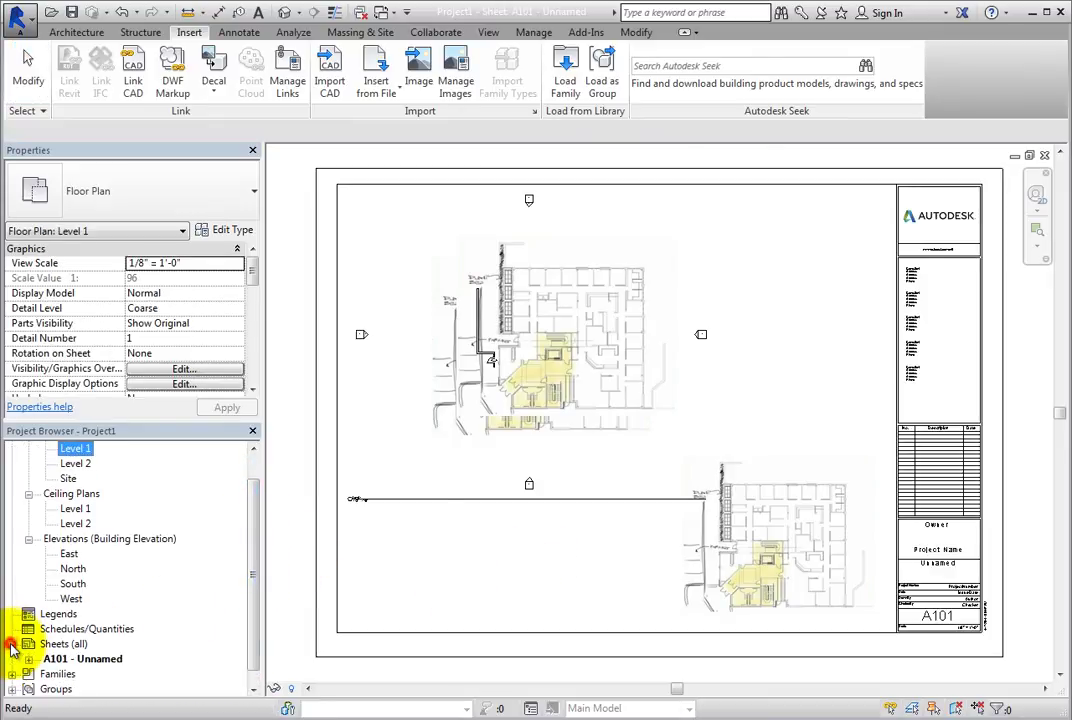
{"action": "left_click", "coordinate": [28, 659]}
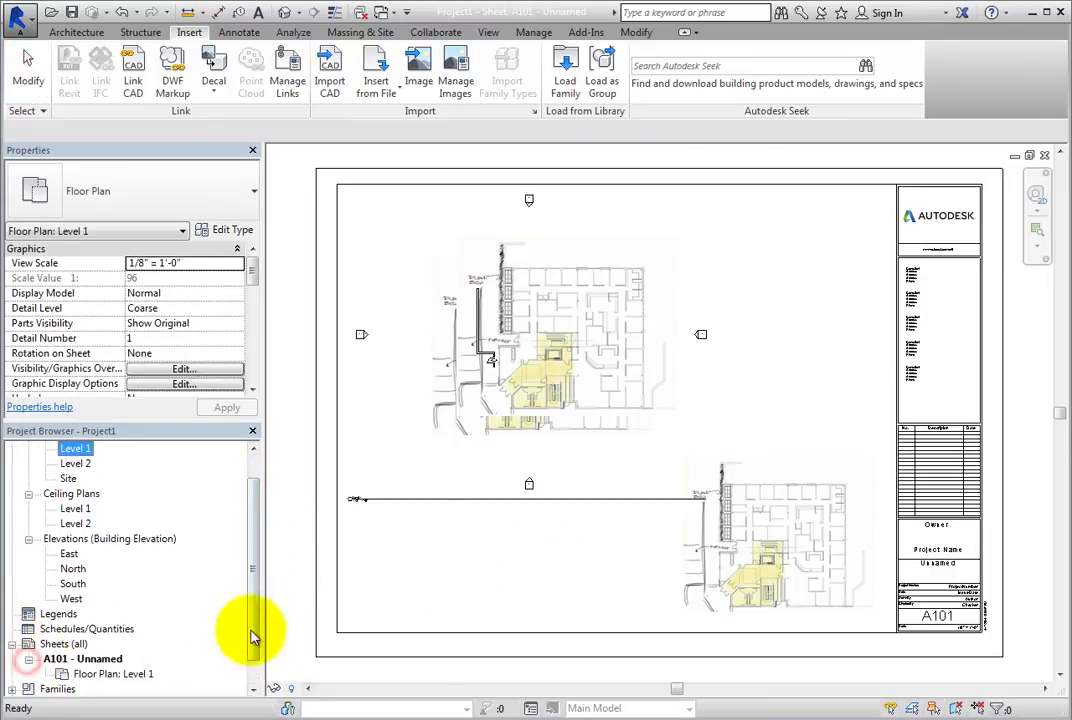
{"action": "left_click_drag", "start_coordinate": [255, 630], "coordinate": [248, 656]}
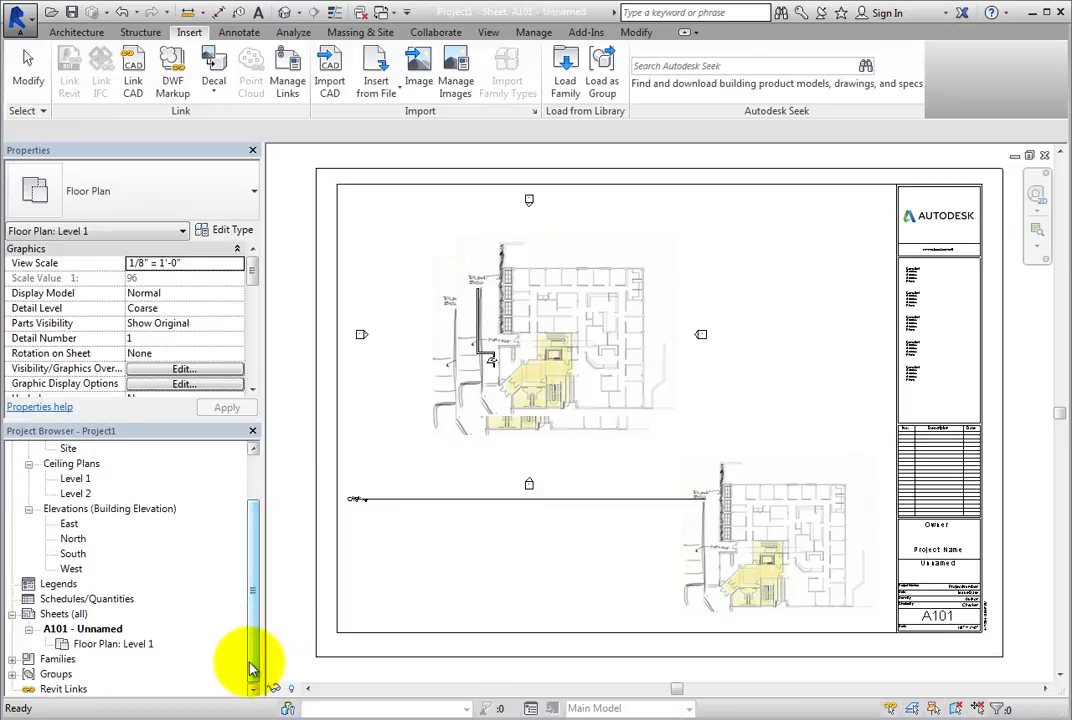
Open Manage Images, compare PlanSketch.jpg with PlanSketch.jpg (2), and select the original PlanSketch.jpg
{"action": "left_click", "coordinate": [456, 90]}
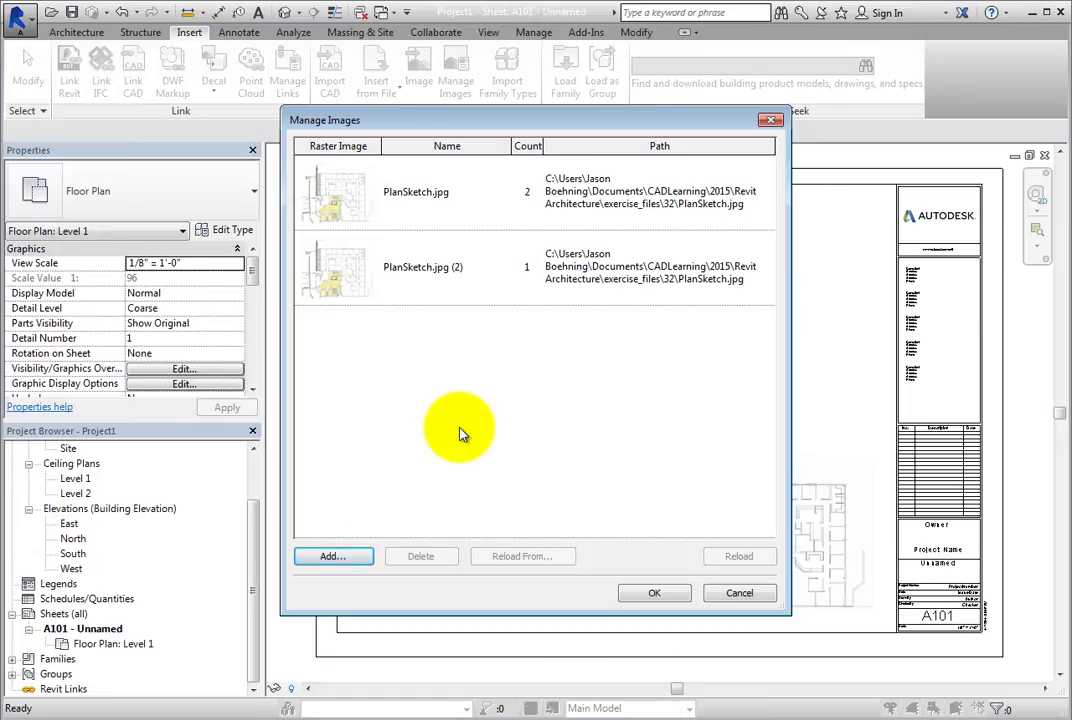
{"action": "left_click", "coordinate": [433, 281]}
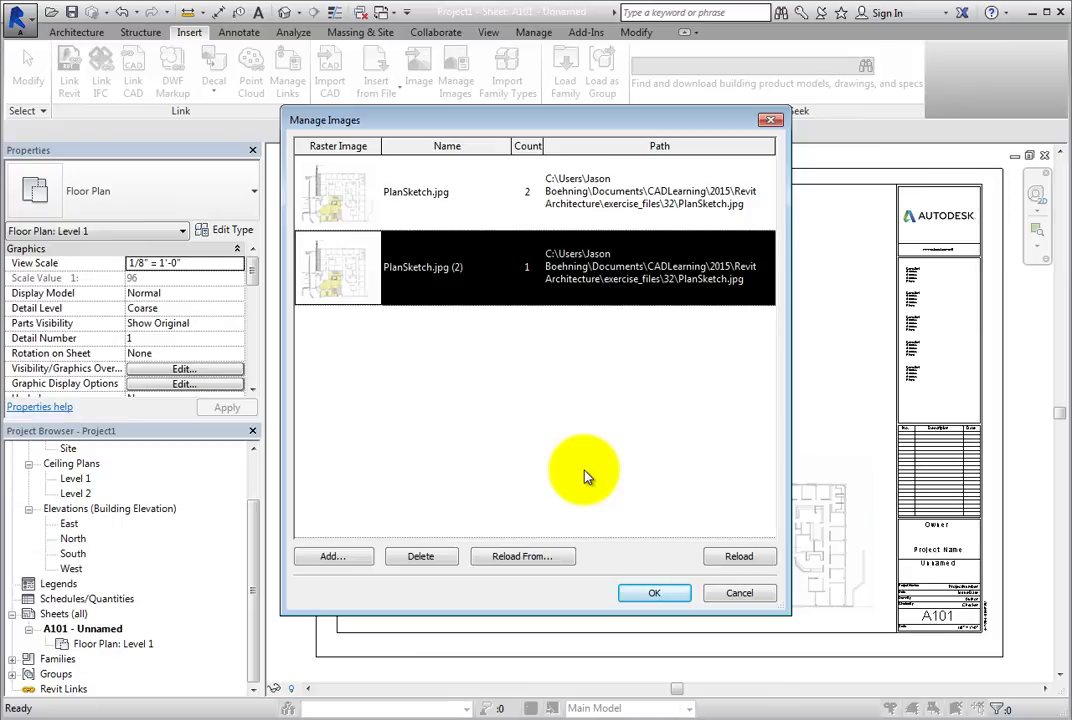
{"action": "left_click", "coordinate": [357, 553]}
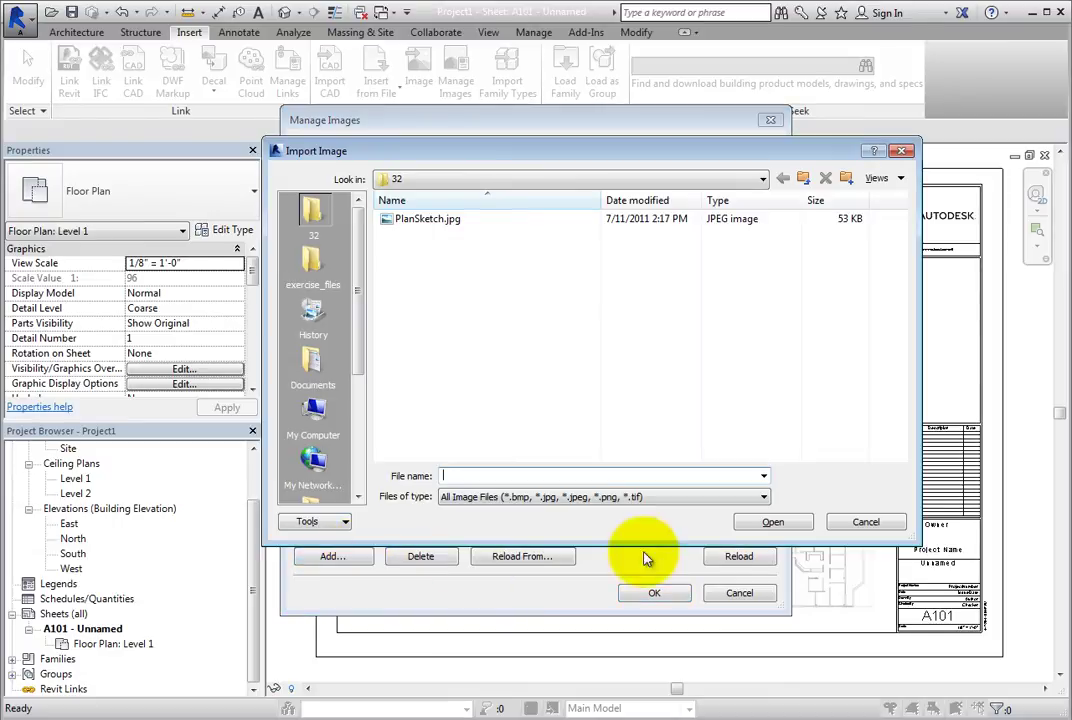
{"action": "left_click", "coordinate": [840, 528]}
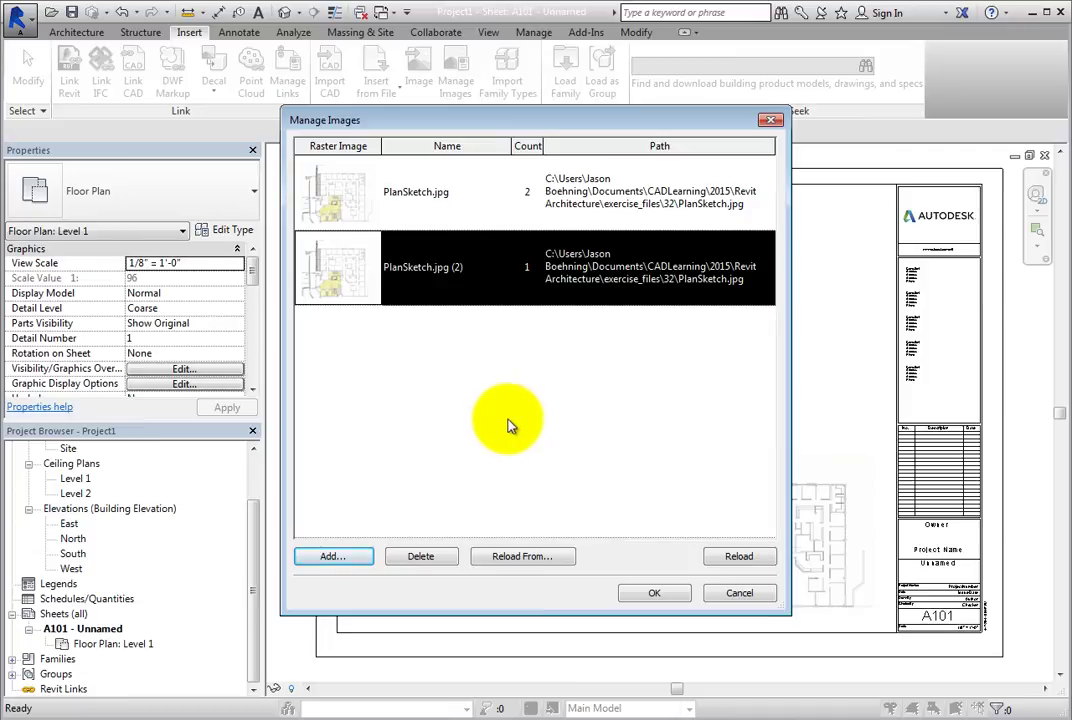
{"action": "left_click", "coordinate": [471, 213]}
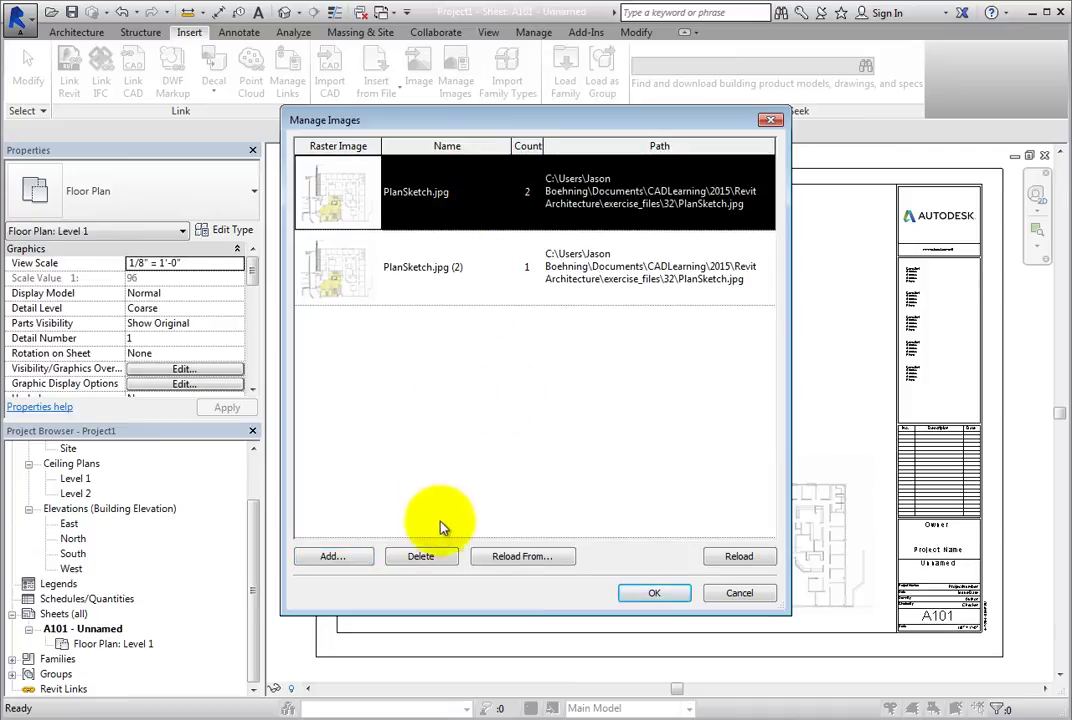
Delete the original PlanSketch.jpg and both its instances, accepting the warning
{"action": "left_click", "coordinate": [437, 558]}
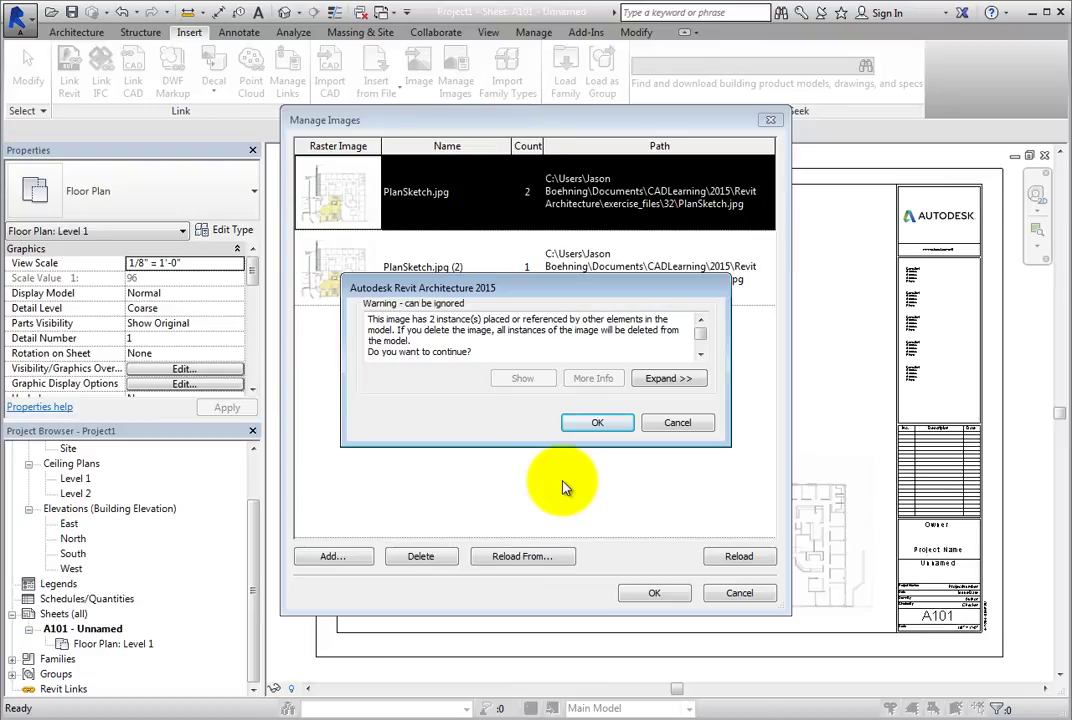
{"action": "left_click", "coordinate": [600, 423]}
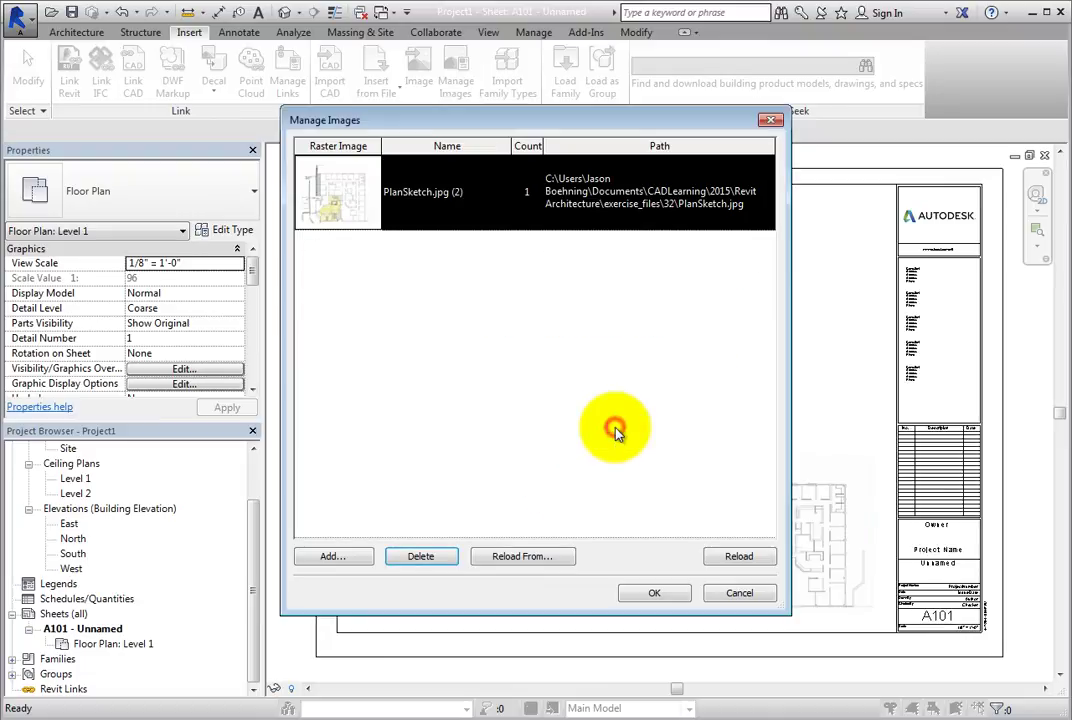
{"action": "left_click", "coordinate": [653, 593]}
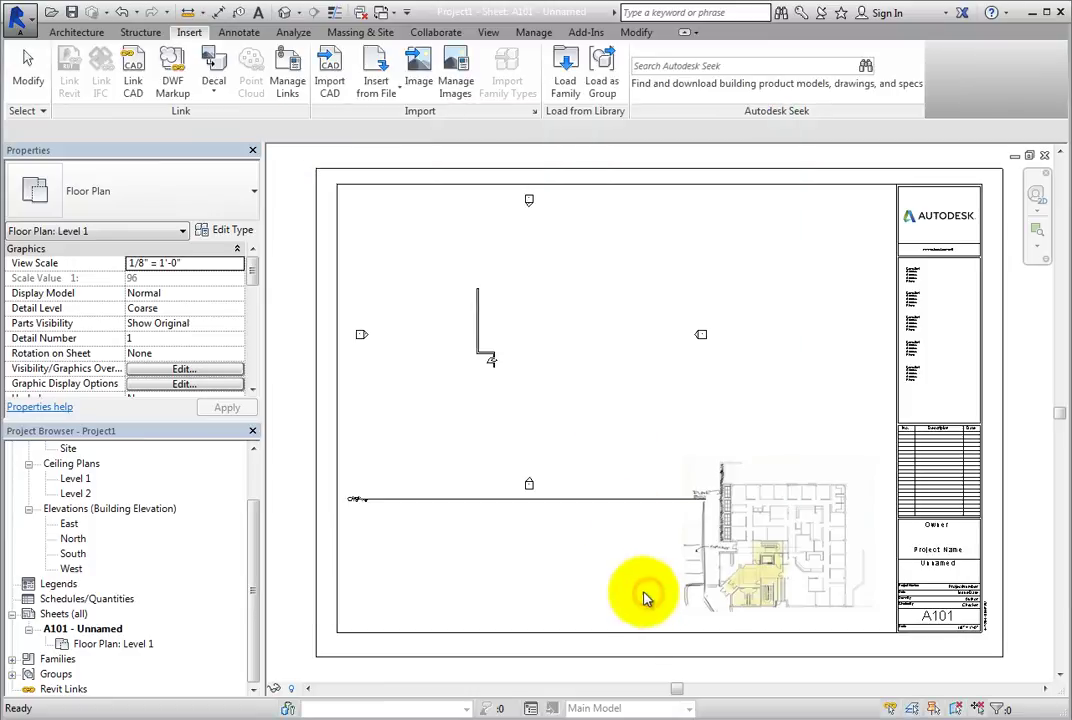